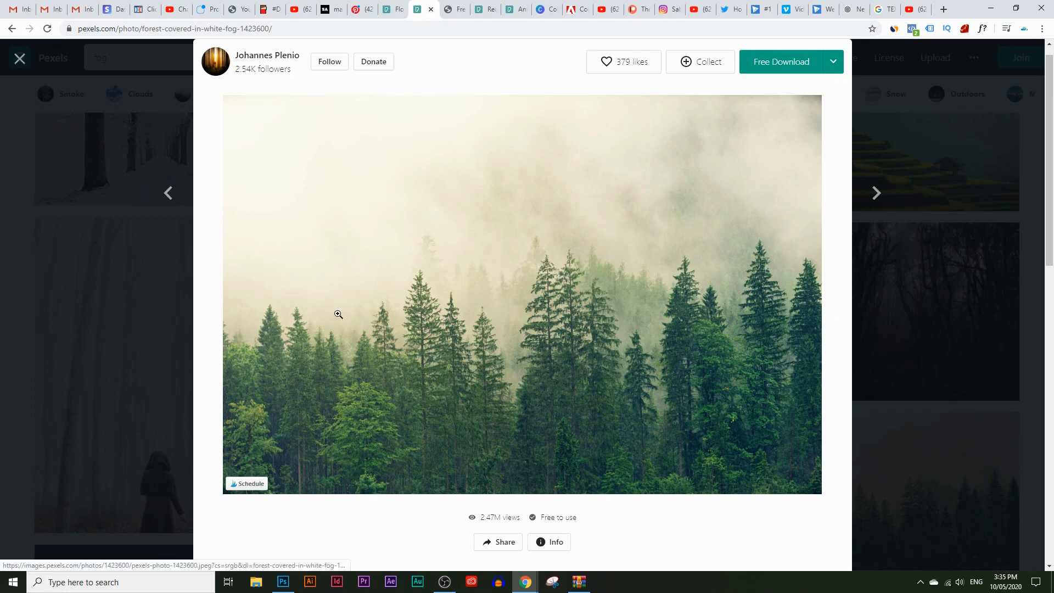
Copy the foggy forest photo from the Pexels page and paste it into the blank Untitled-3 document in Photoshop
right_click(466, 210)
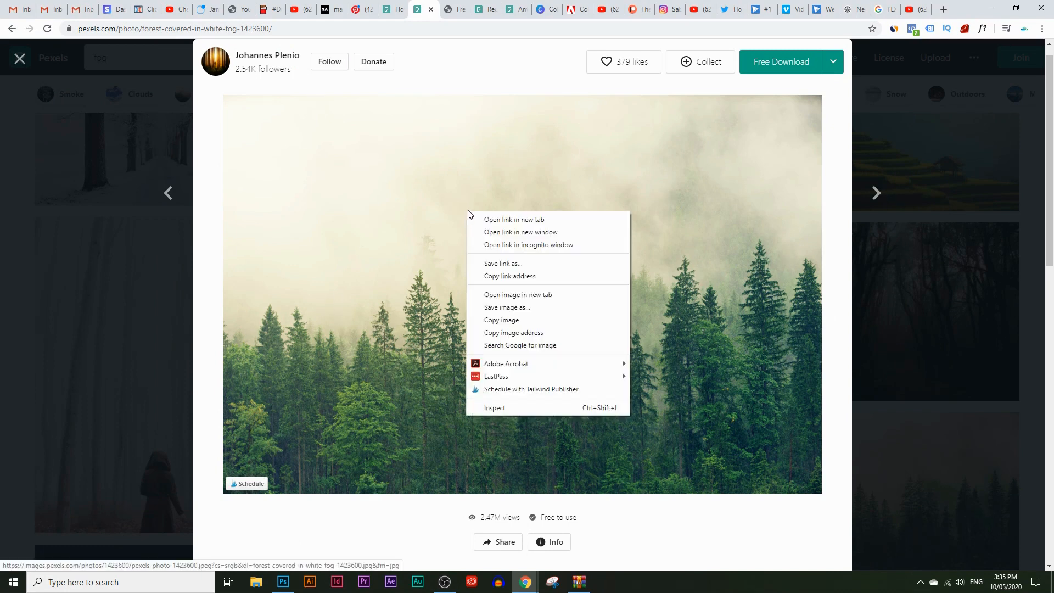
click(497, 316)
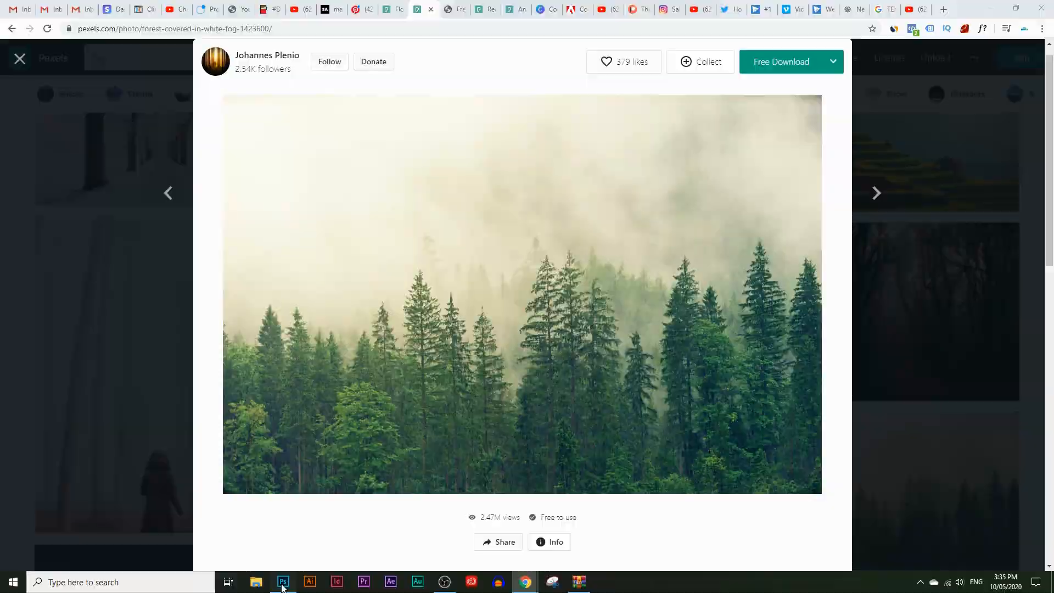
click(282, 581)
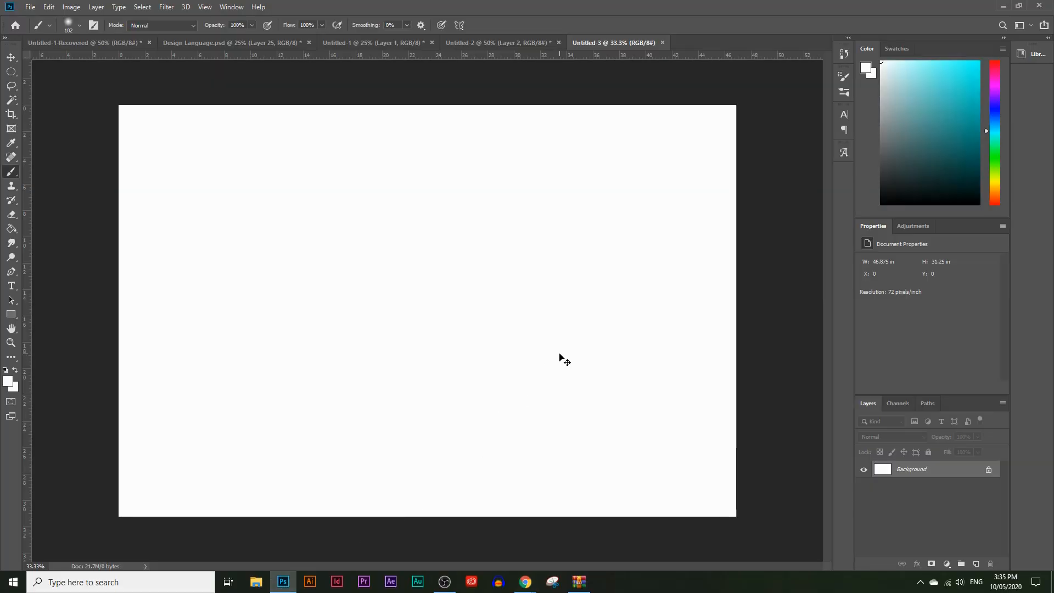
key(ctrl+v)
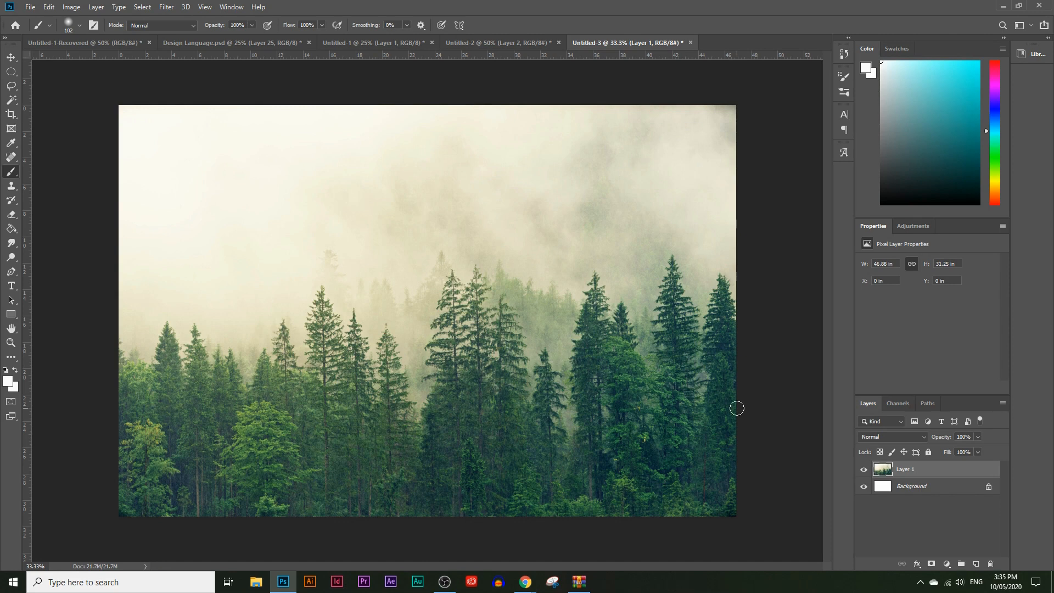
Rename the pasted photo's layer as "original forest"
double_click(913, 473)
text(c)
key(Return)
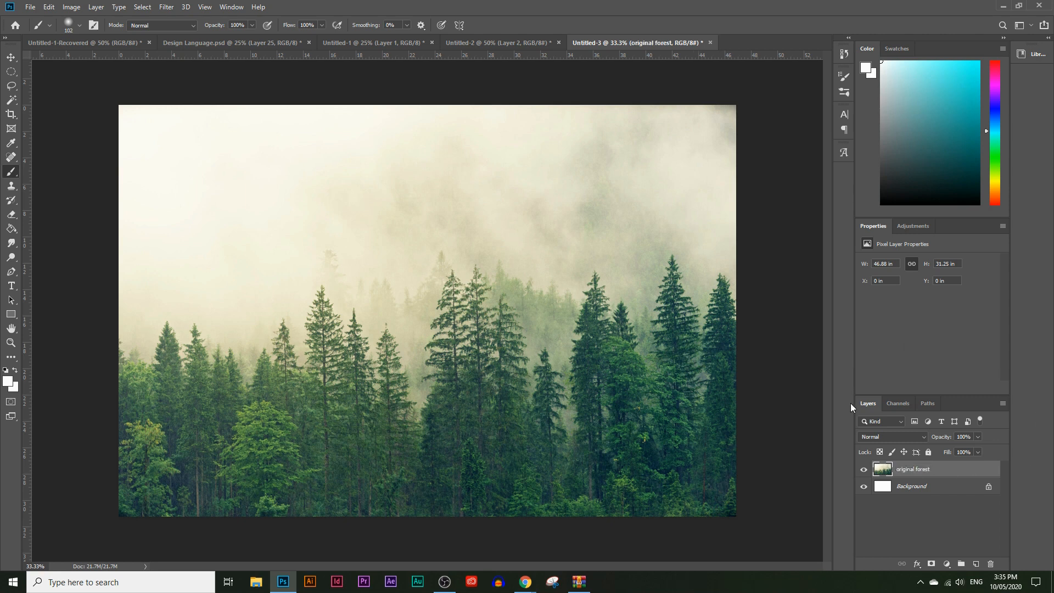
click(231, 7)
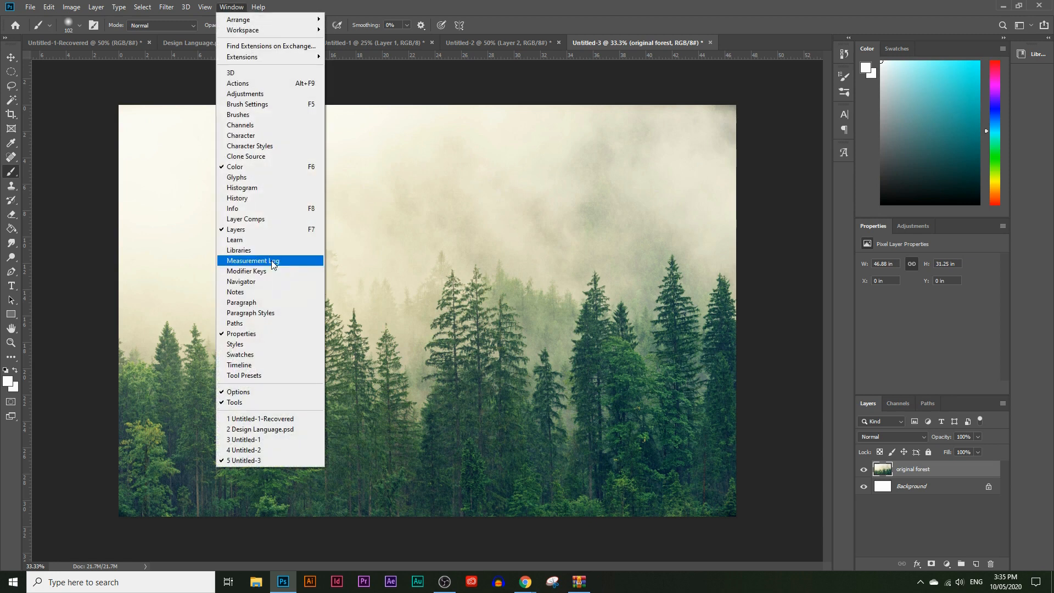
click(2, 324)
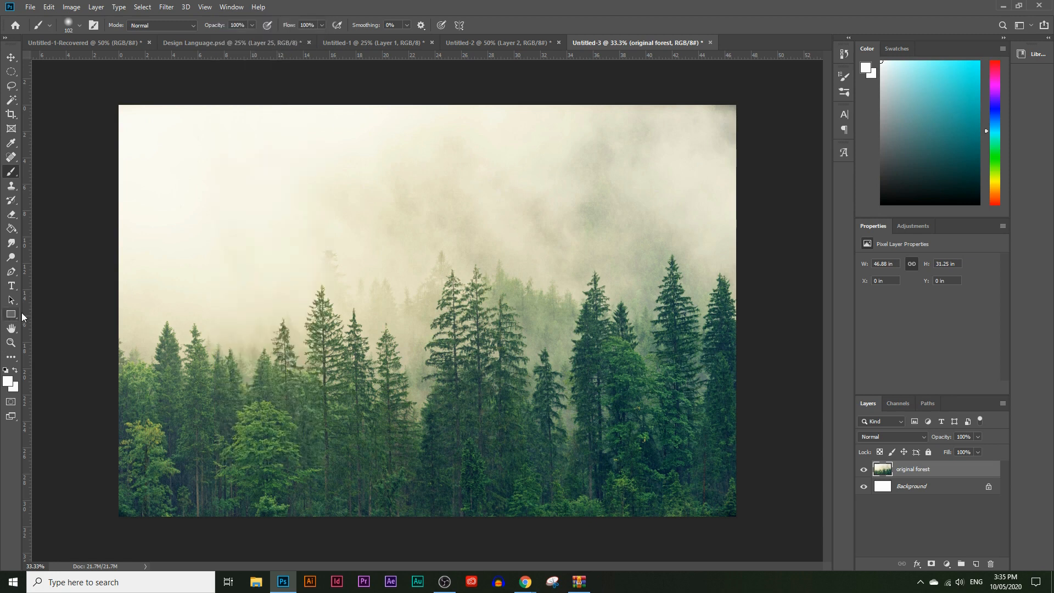
Add the white text "FOREST" in Roboto Black at the middle of the photo, just above the treetops
click(12, 286)
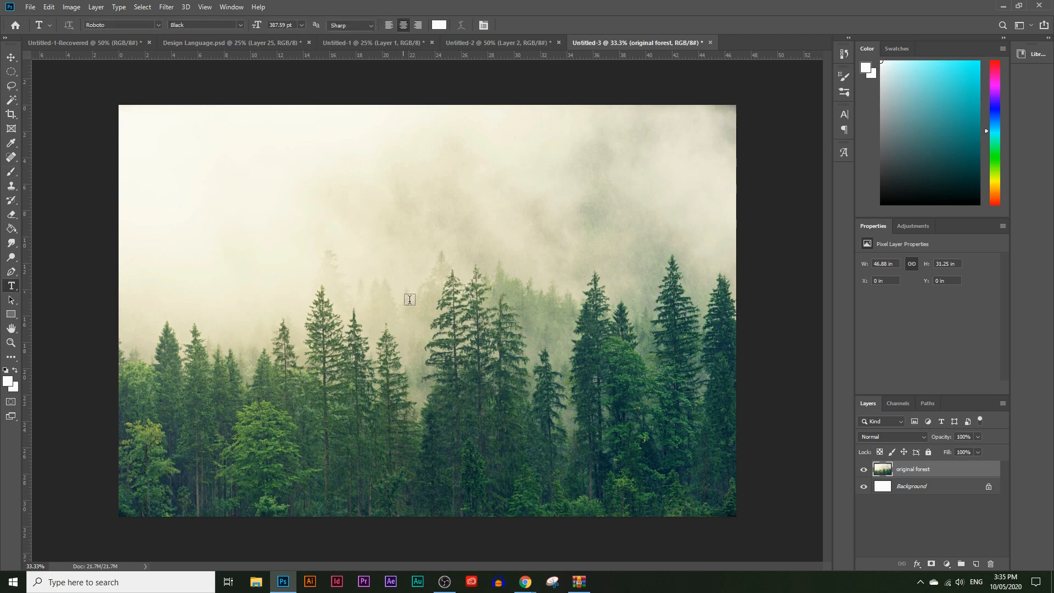
click(424, 293)
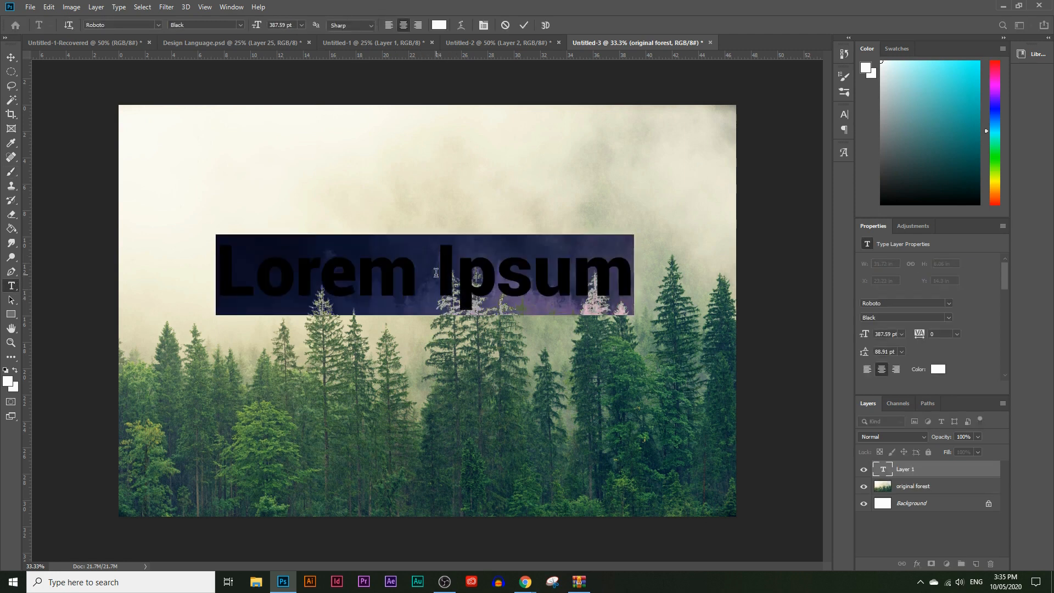
text(F)
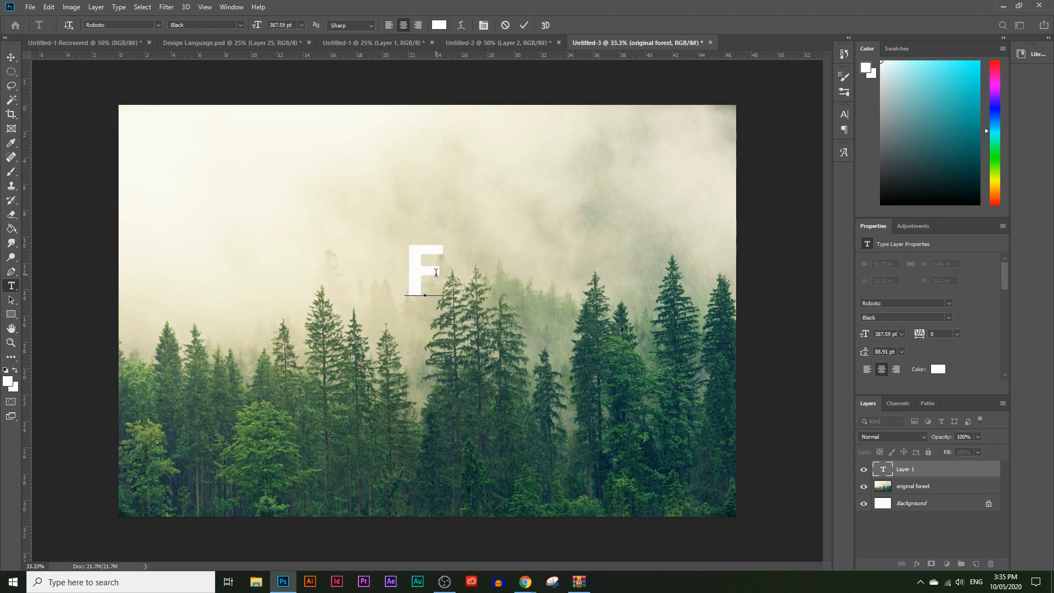
text(OREST)
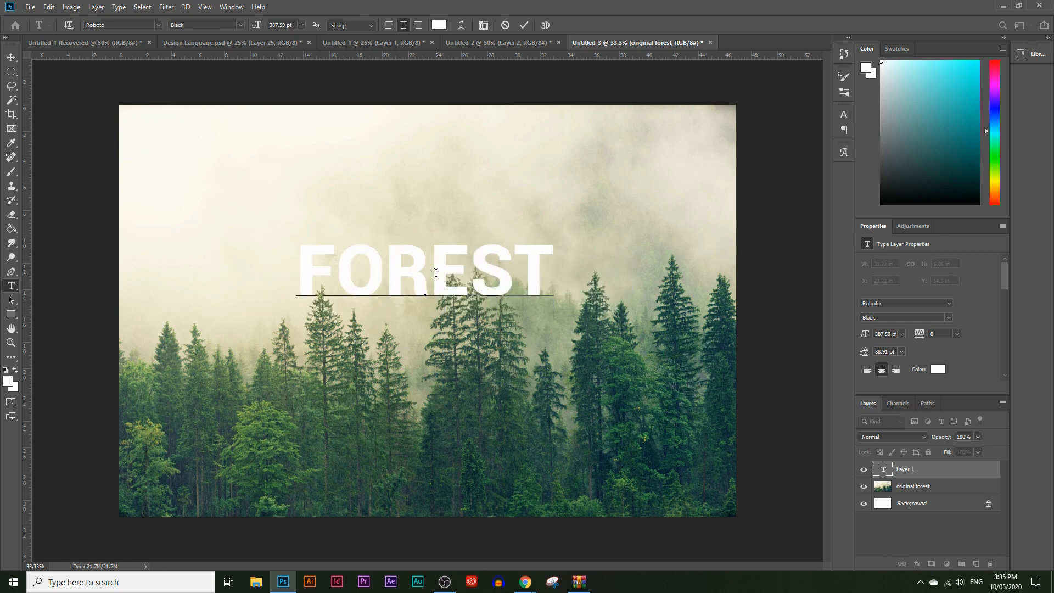
drag(553, 277, 255, 174)
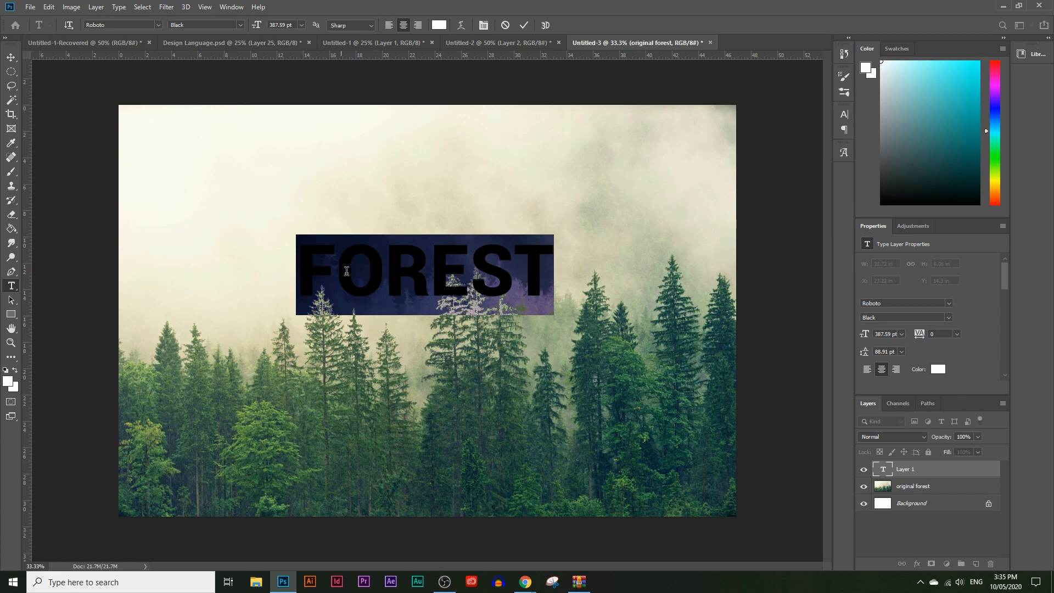
click(157, 25)
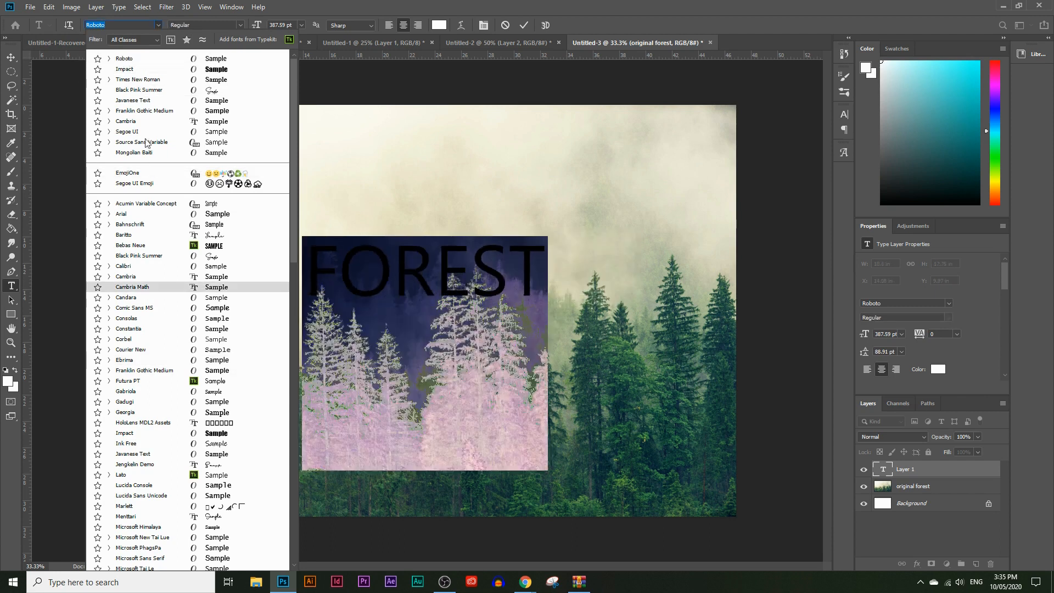
click(123, 58)
click(11, 57)
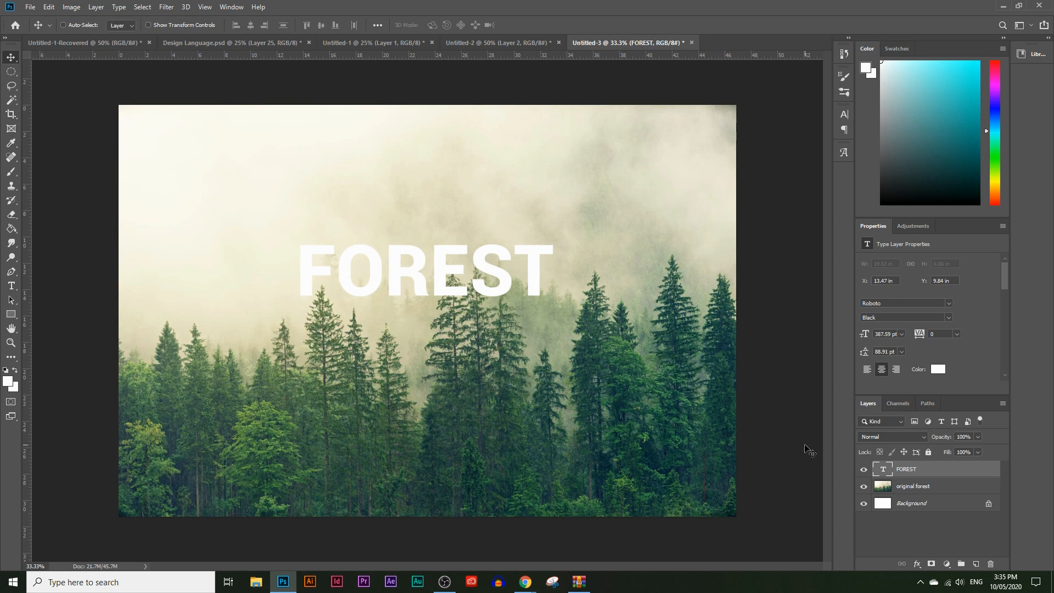
Scale the FOREST text to about 235% so it spans nearly the full photo width, and centre it over the treetops
key(ctrl+t)
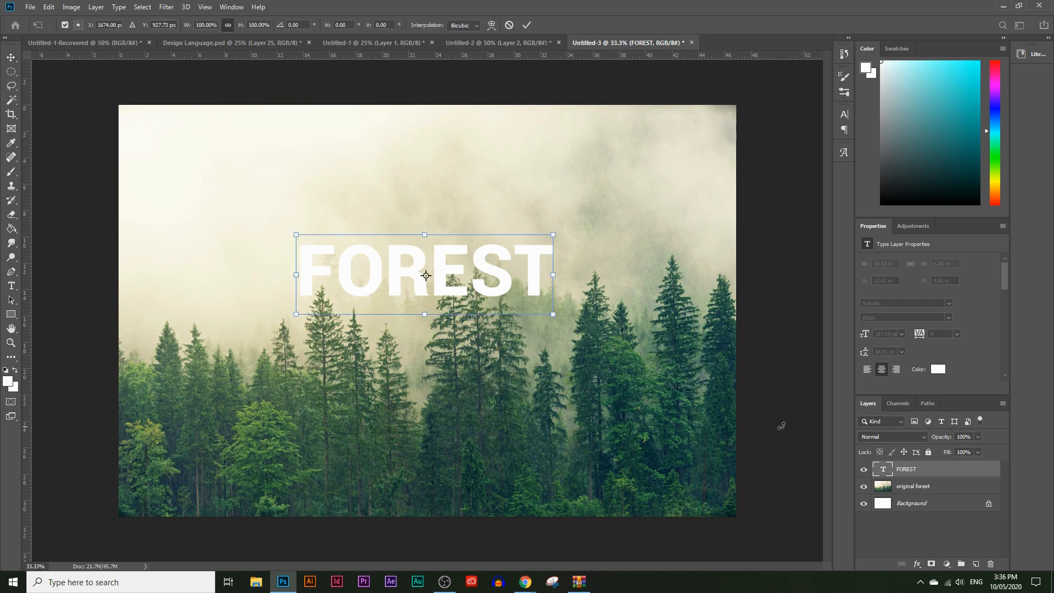
drag(424, 314, 465, 423)
mouse_move(390, 324)
mouse_down()
mouse_move(393, 301)
mouse_move(393, 315)
mouse_up()
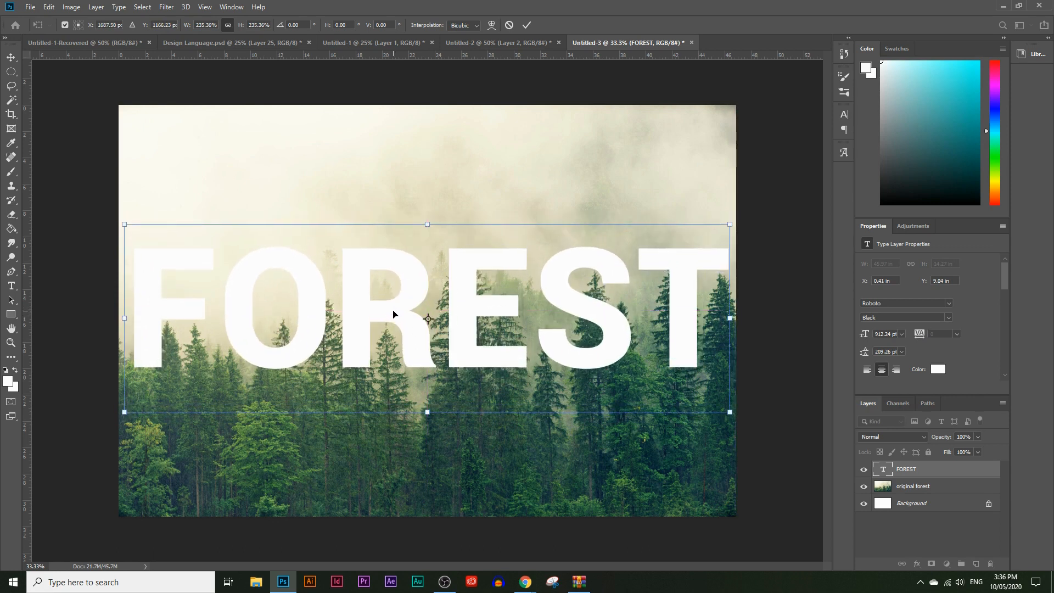
key(Return)
drag(395, 305, 394, 307)
Duplicate the original forest layer and move the copy above the FOREST text layer
click(922, 487)
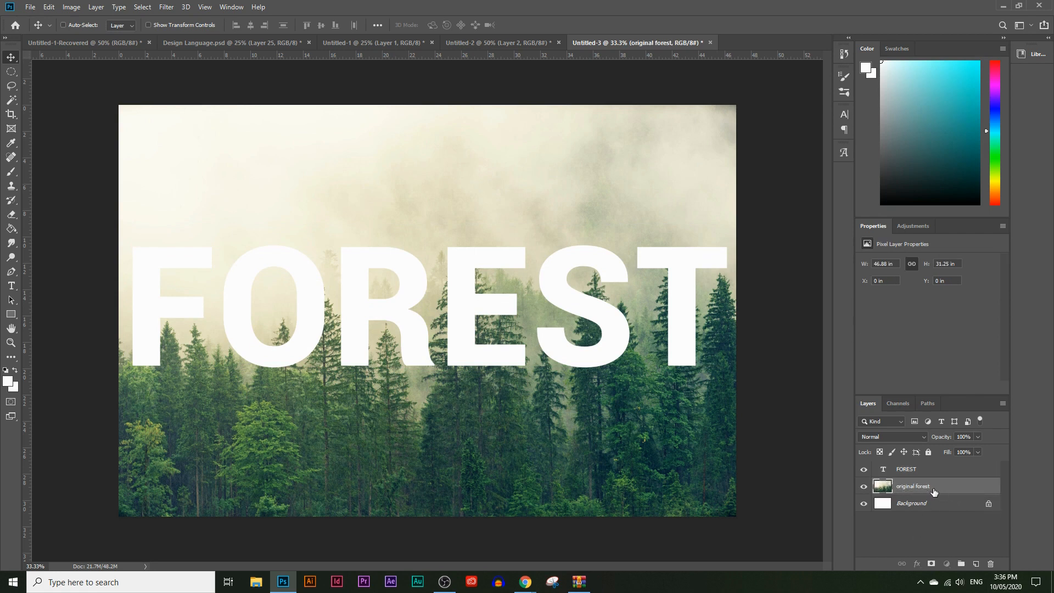
drag(926, 488, 974, 562)
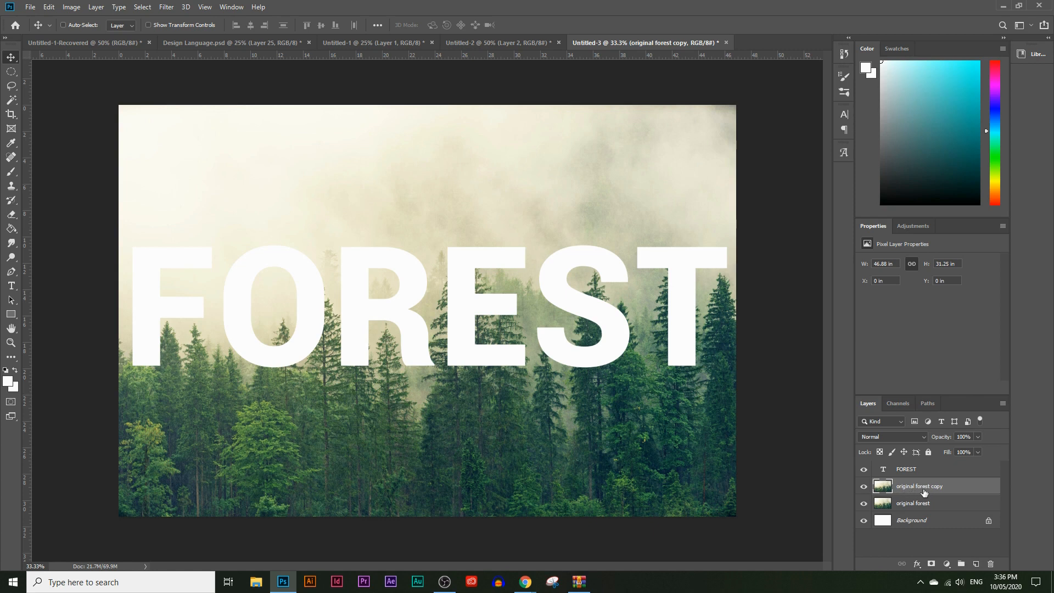
drag(928, 494, 920, 466)
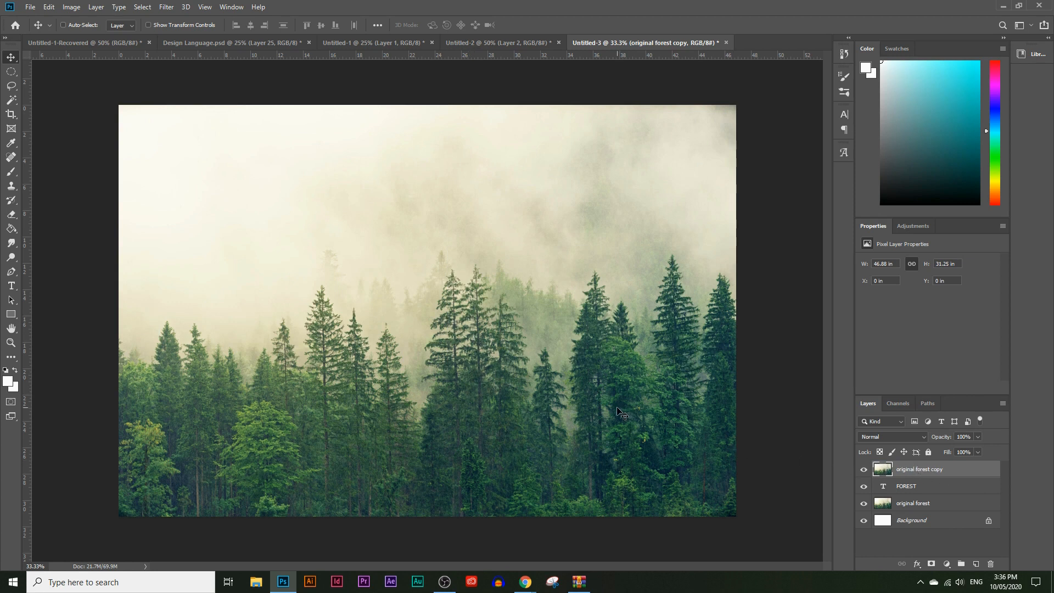
Duplicate the topmost forest copy and apply a Threshold adjustment to the duplicate, turning the trees solid black against a white sky
drag(907, 468, 972, 562)
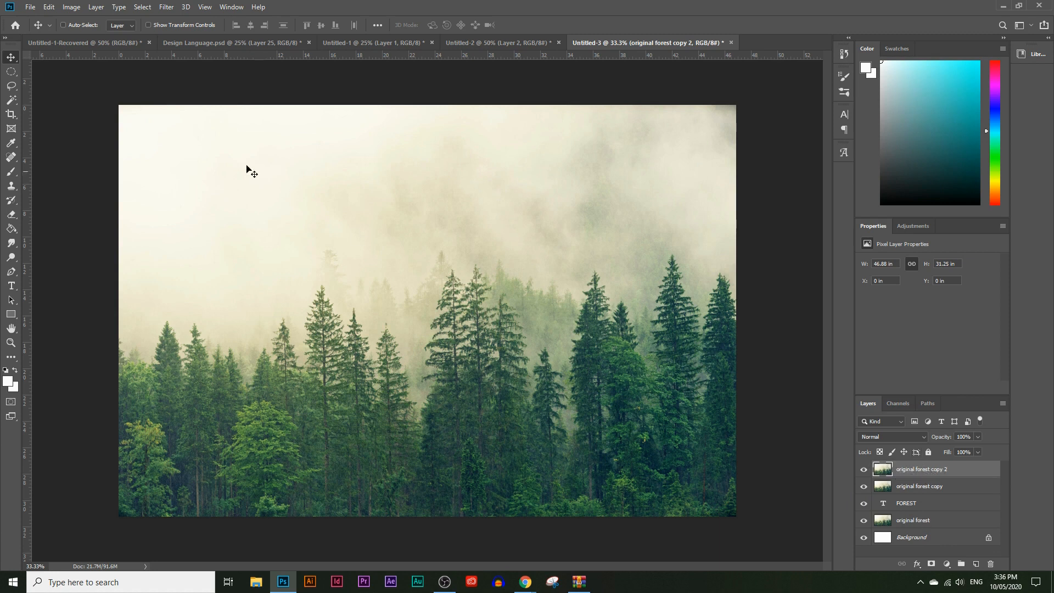
click(72, 7)
mouse_move(89, 39)
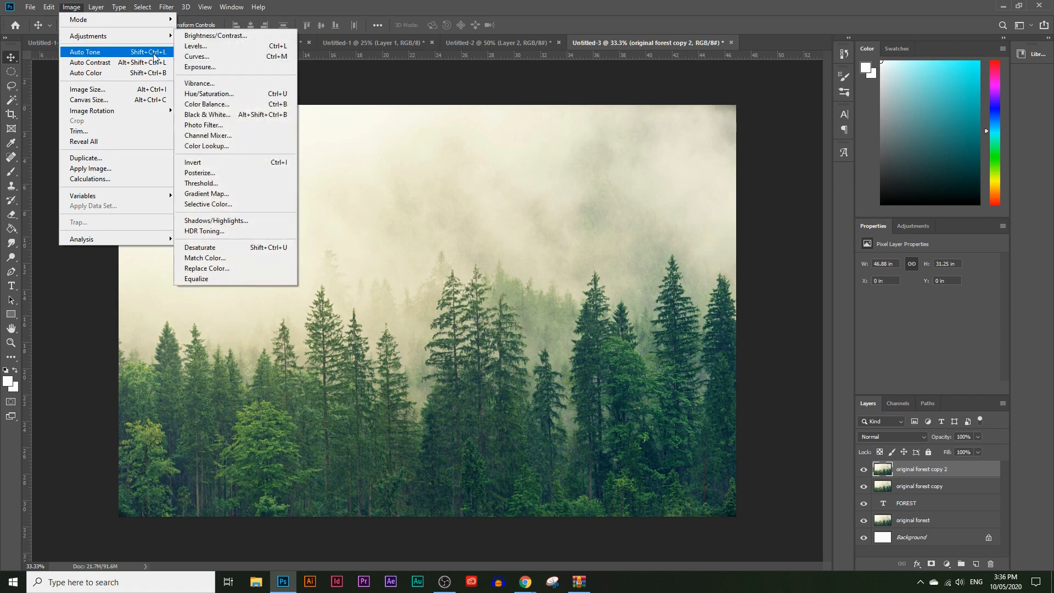
click(203, 182)
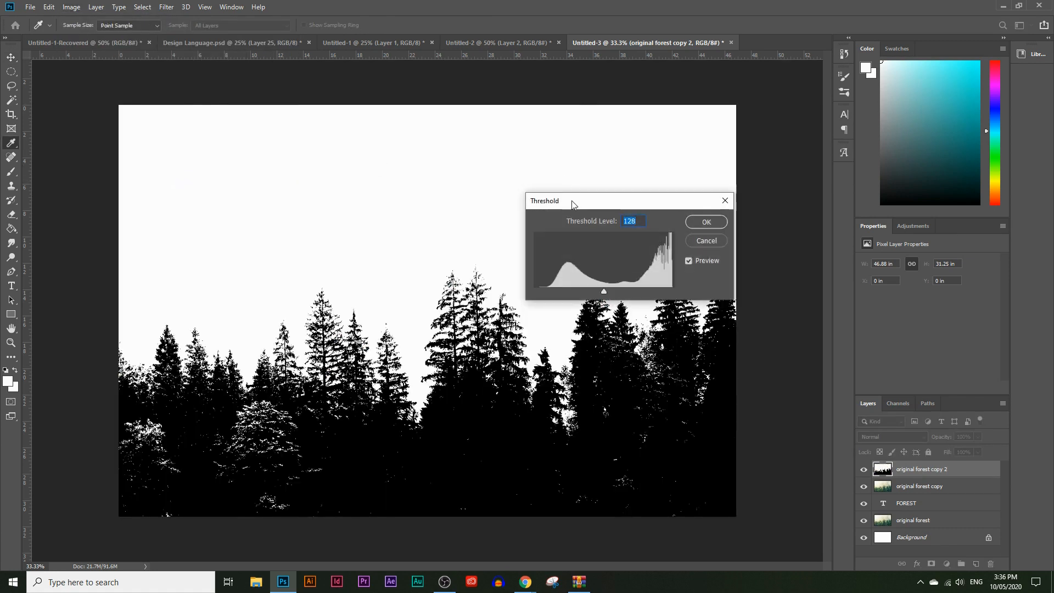
drag(571, 200, 638, 176)
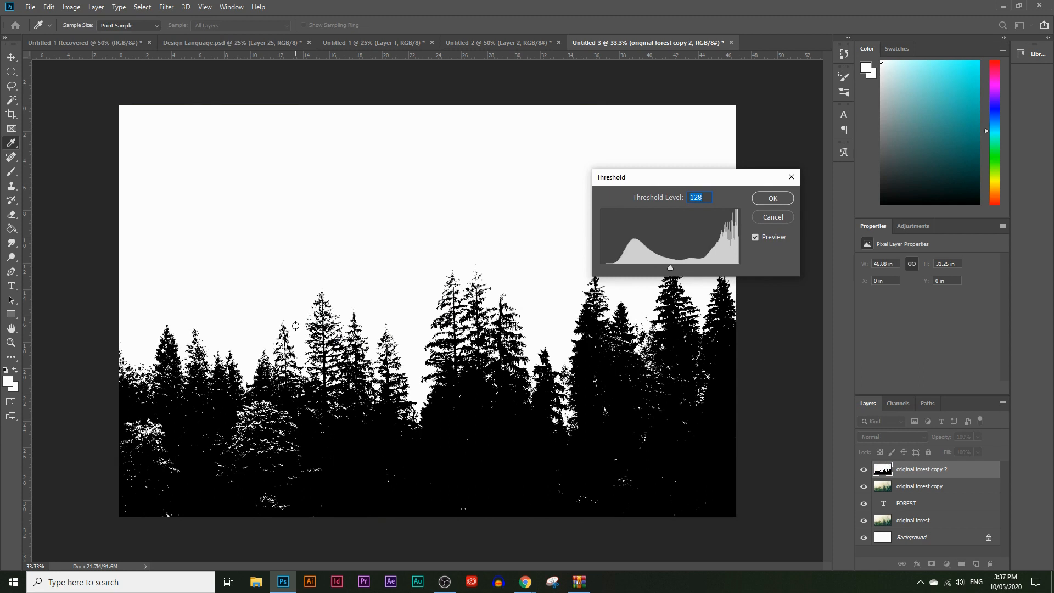
drag(670, 178, 687, 156)
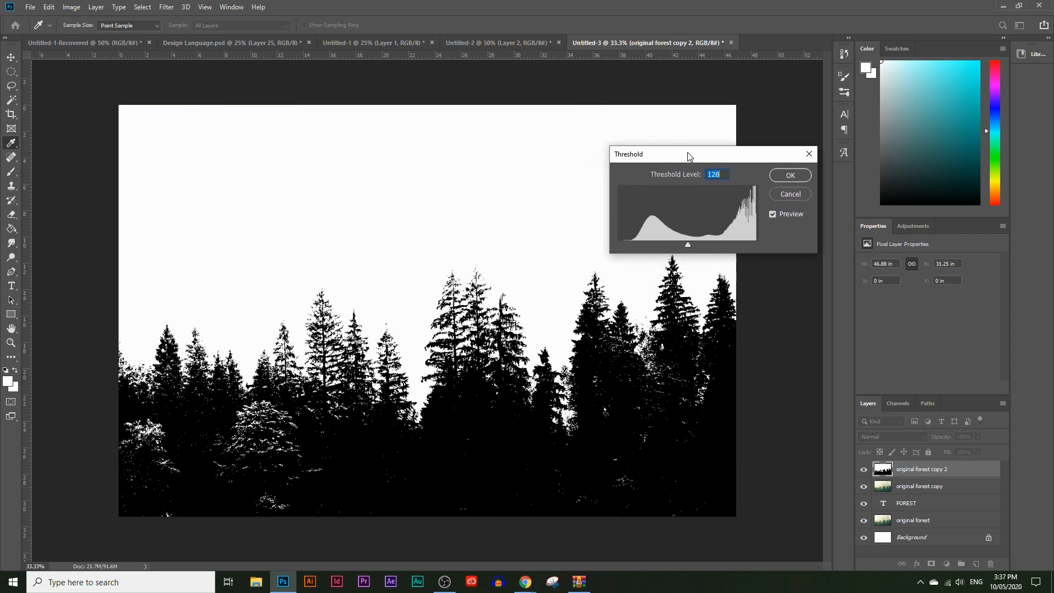
mouse_move(686, 245)
mouse_down()
mouse_move(701, 244)
mouse_move(673, 245)
mouse_move(687, 246)
mouse_up()
click(791, 178)
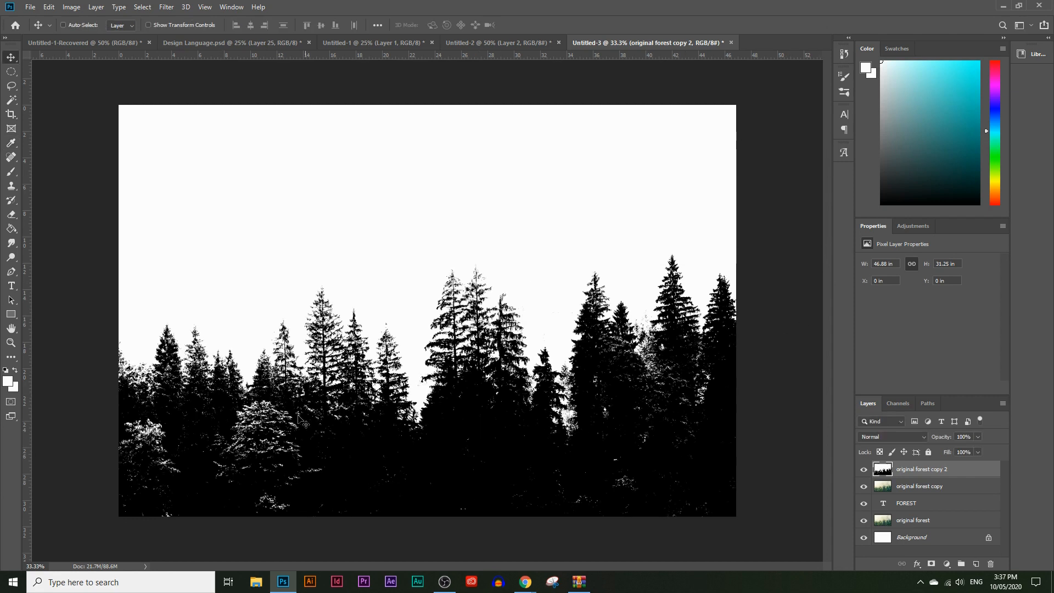
Select all the black tree areas of the thresholded layer with the Magic Wand tool
click(12, 101)
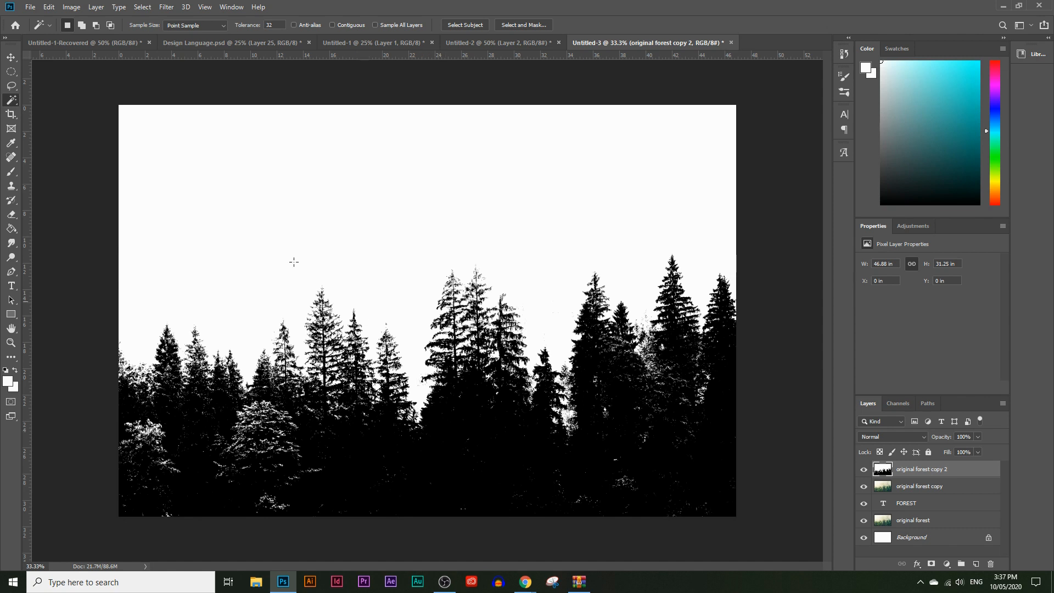
right_click(10, 102)
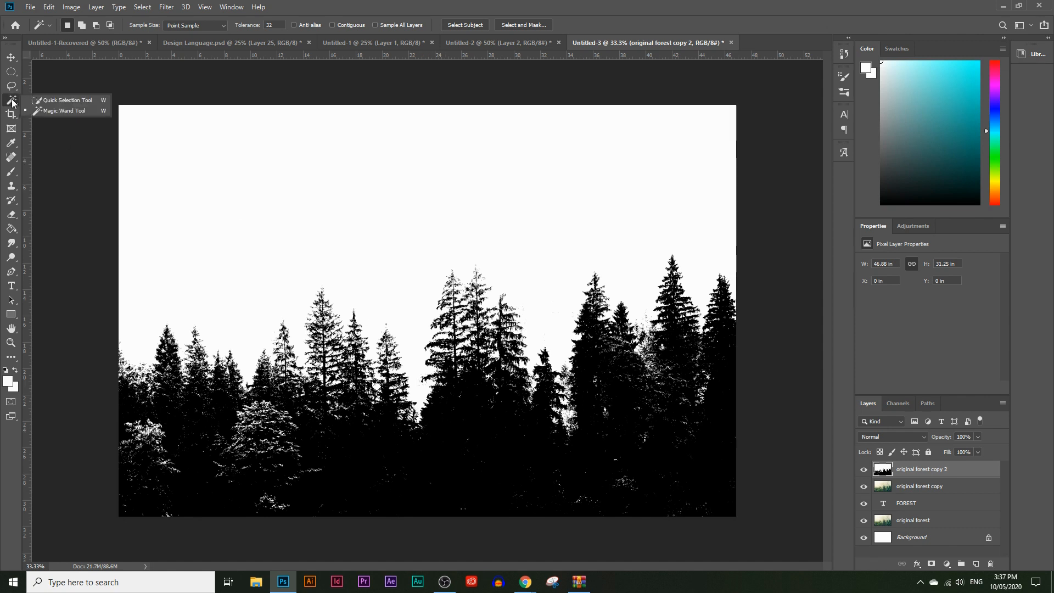
click(58, 112)
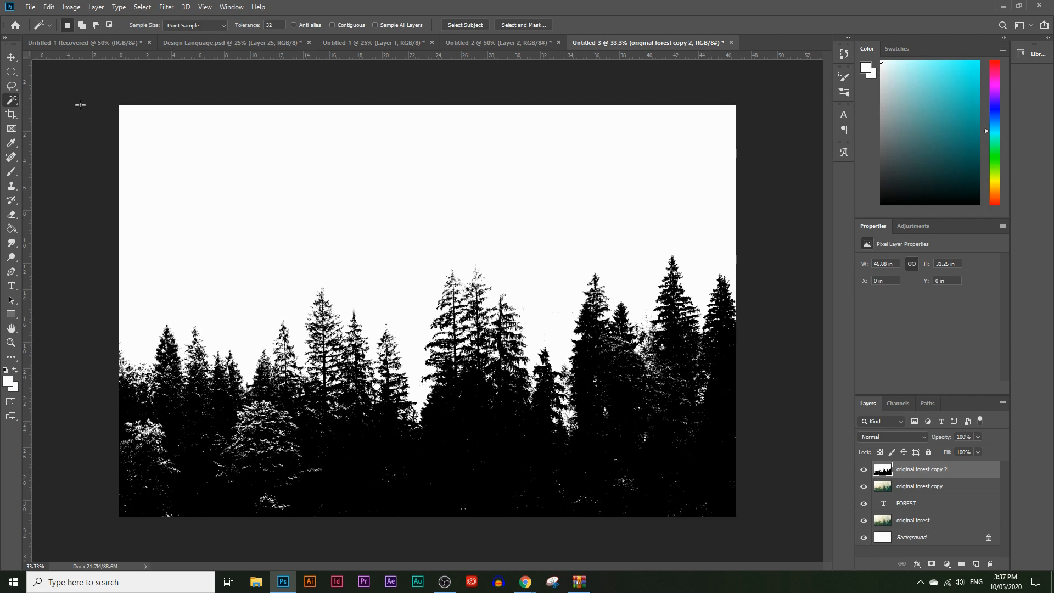
click(451, 436)
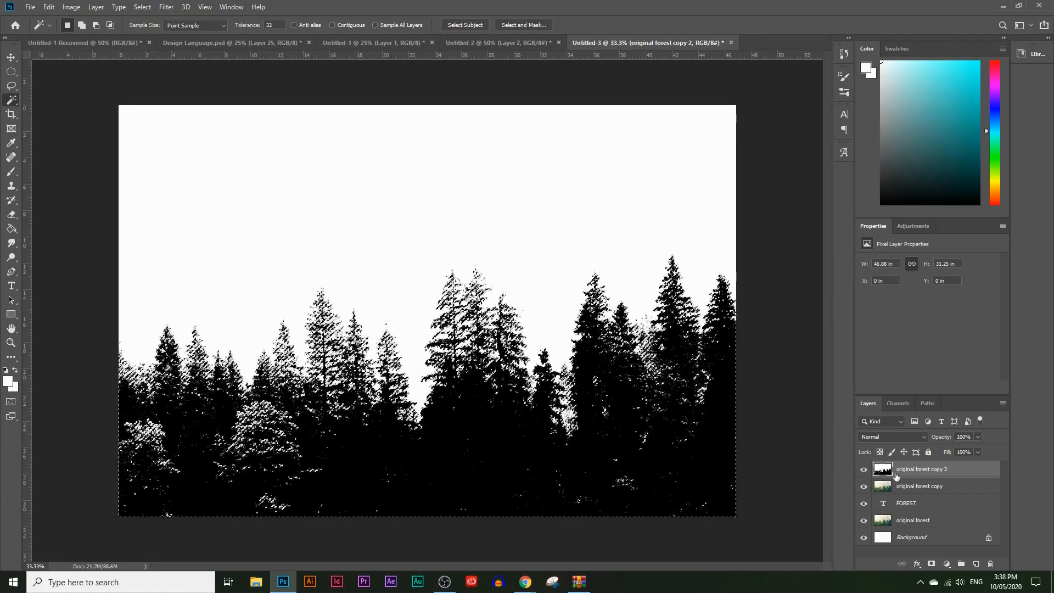
Hide the black-and-white layer and mask the "original forest copy" layer with the tree selection
click(863, 469)
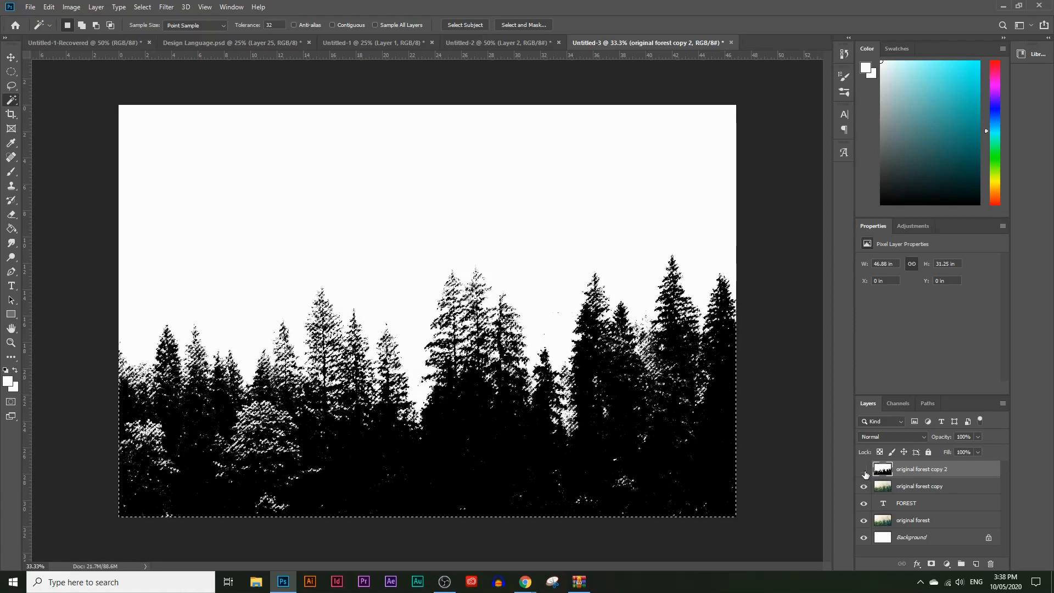
click(930, 488)
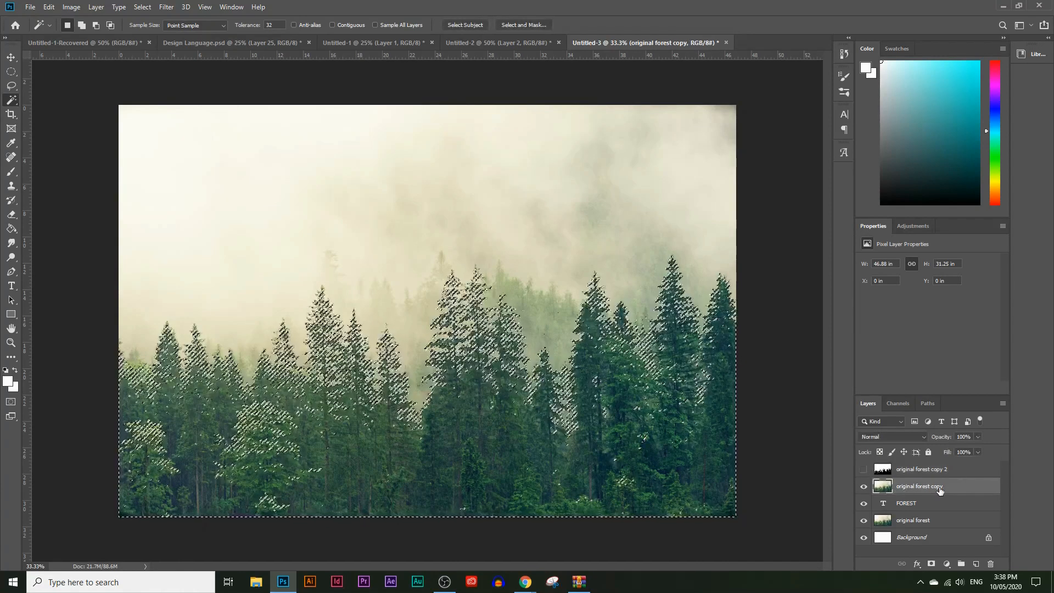
click(932, 564)
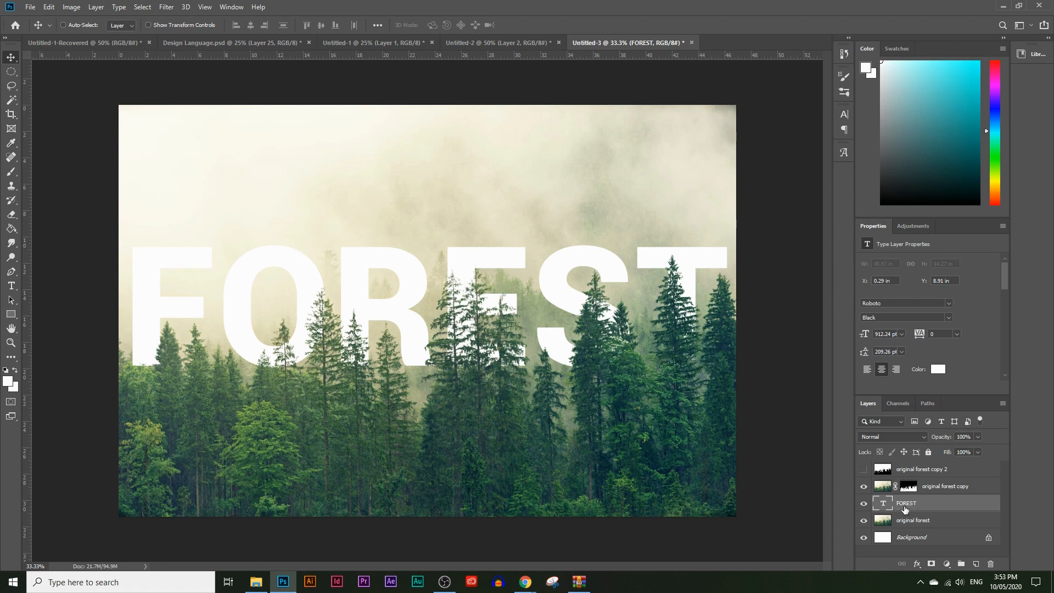
Add a Drop Shadow layer style to the FOREST text layer
click(102, 7)
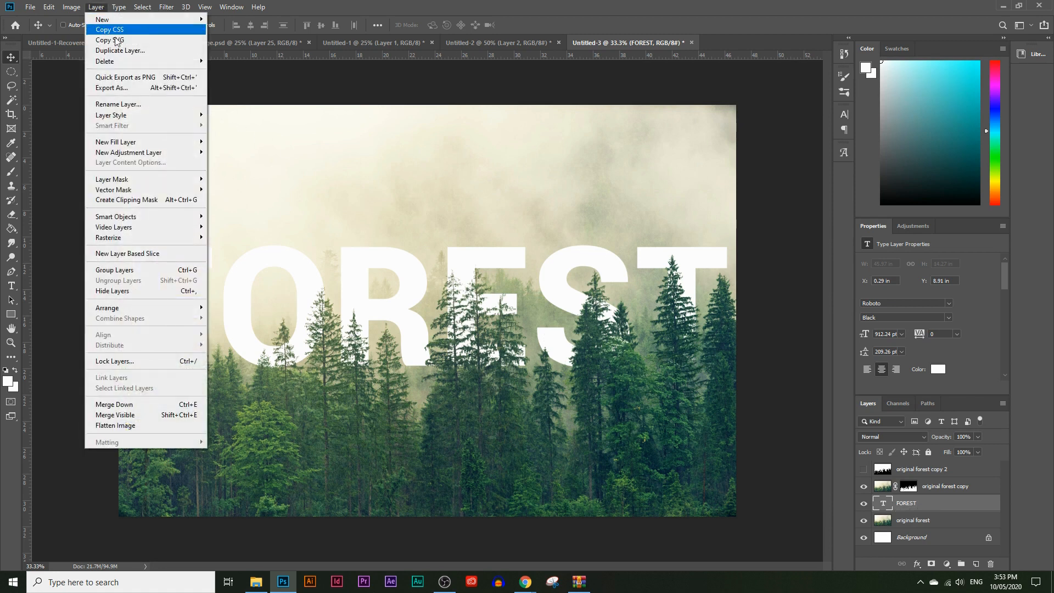
mouse_move(136, 121)
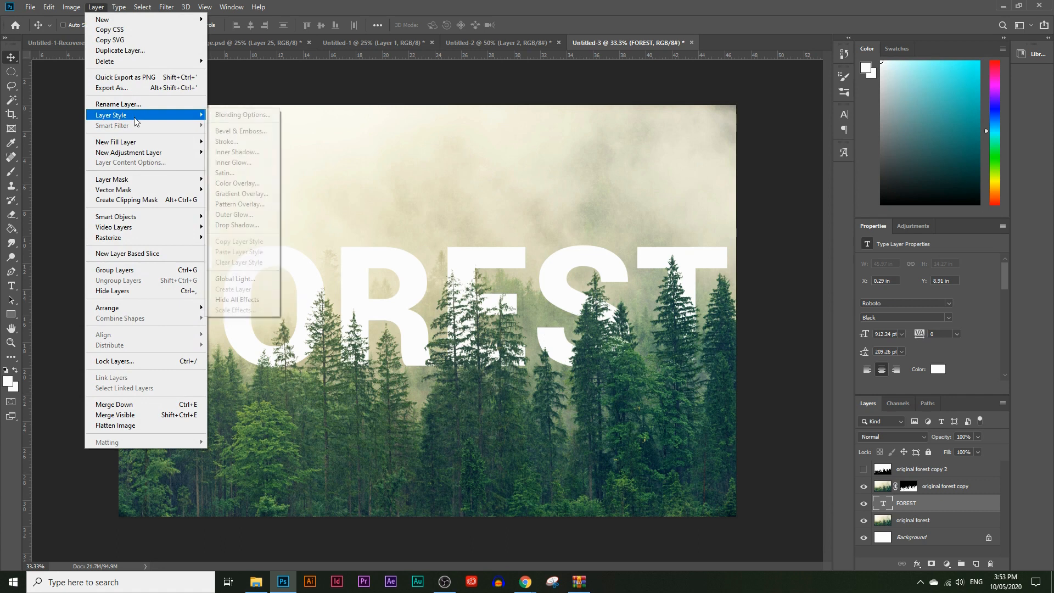
click(236, 225)
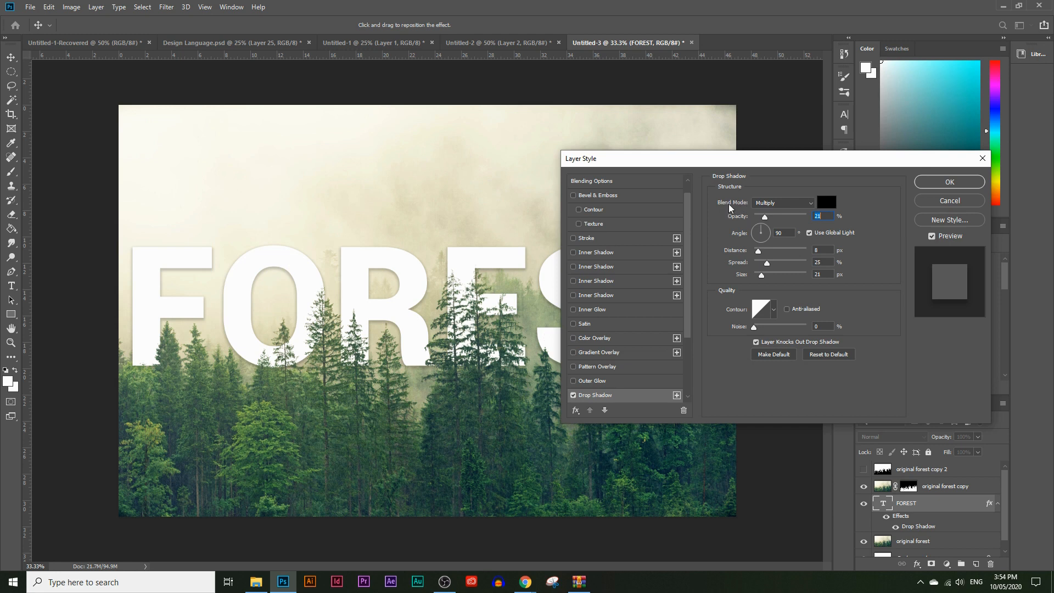
Try the Linear Light blend mode on the drop shadow and switch it back to Multiply
click(769, 203)
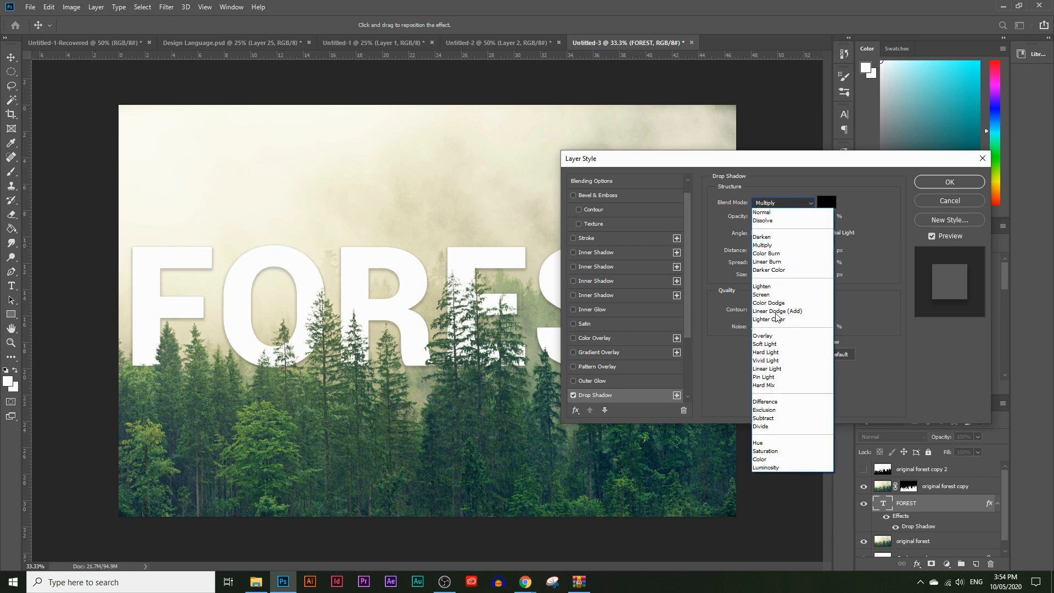
click(768, 369)
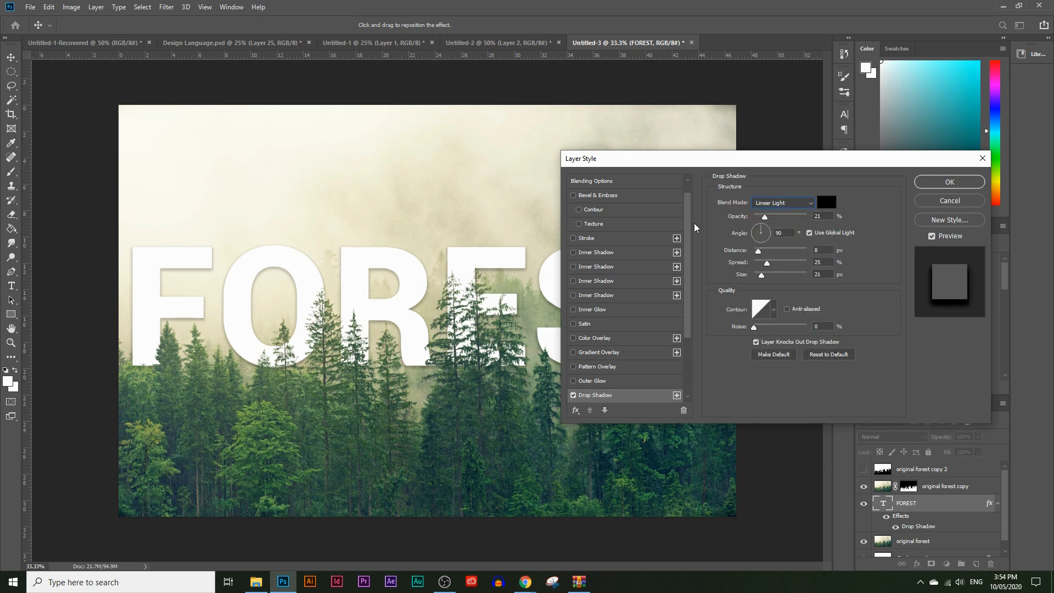
click(777, 203)
click(788, 243)
click(763, 204)
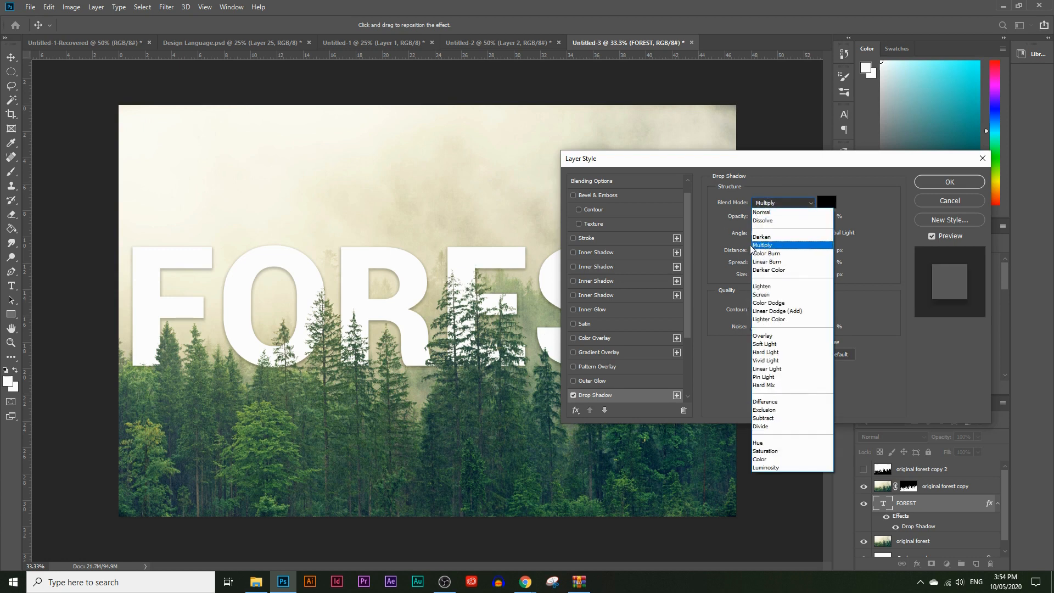
click(710, 222)
Apply the text's drop shadow with 13% opacity, 39 px distance, 31% spread and 79 px size, and reopen its settings
mouse_move(772, 218)
mouse_down()
mouse_move(784, 215)
mouse_move(770, 215)
mouse_up()
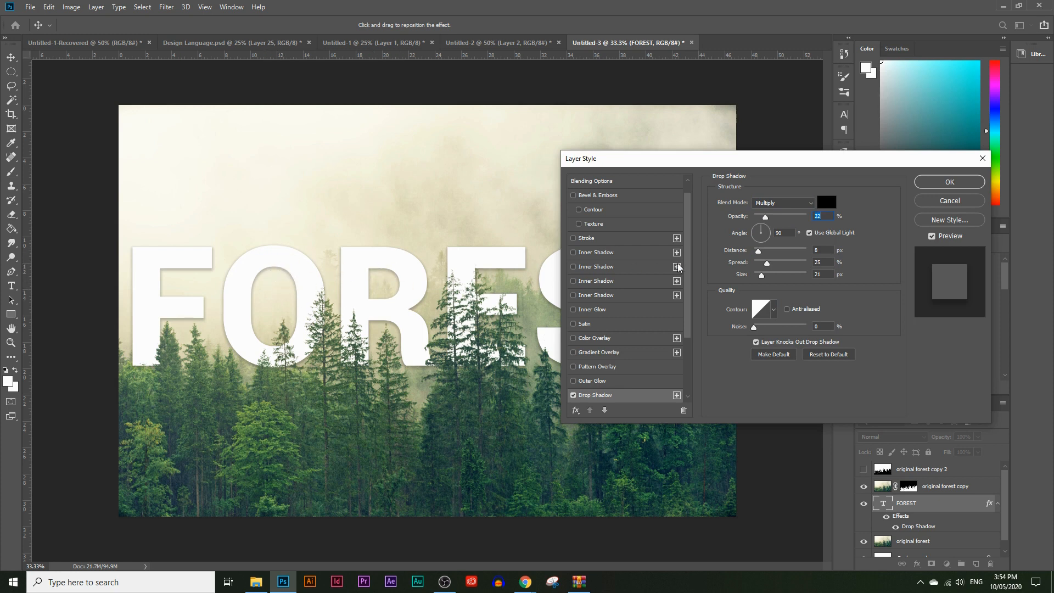
click(760, 224)
drag(759, 252, 784, 265)
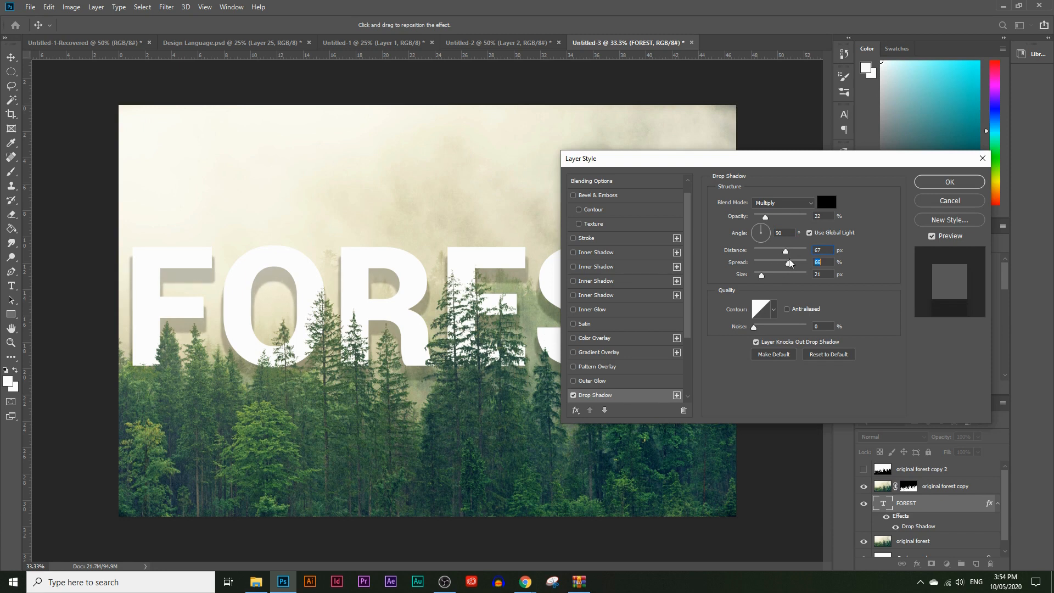
mouse_move(767, 278)
mouse_down()
mouse_move(781, 276)
mouse_move(776, 253)
mouse_move(773, 277)
mouse_up()
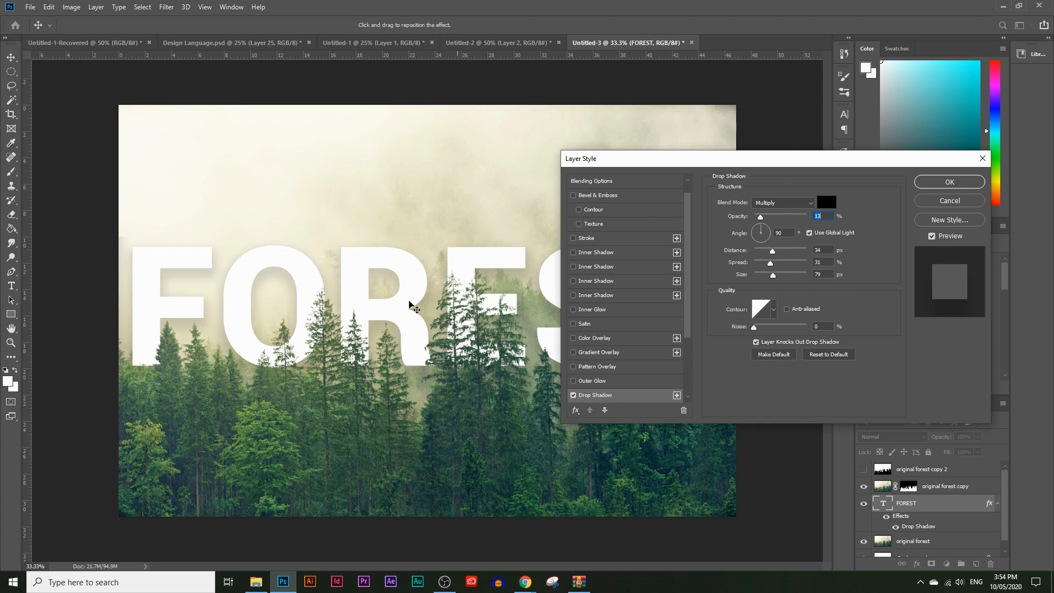
drag(637, 162, 611, 165)
drag(745, 253, 748, 256)
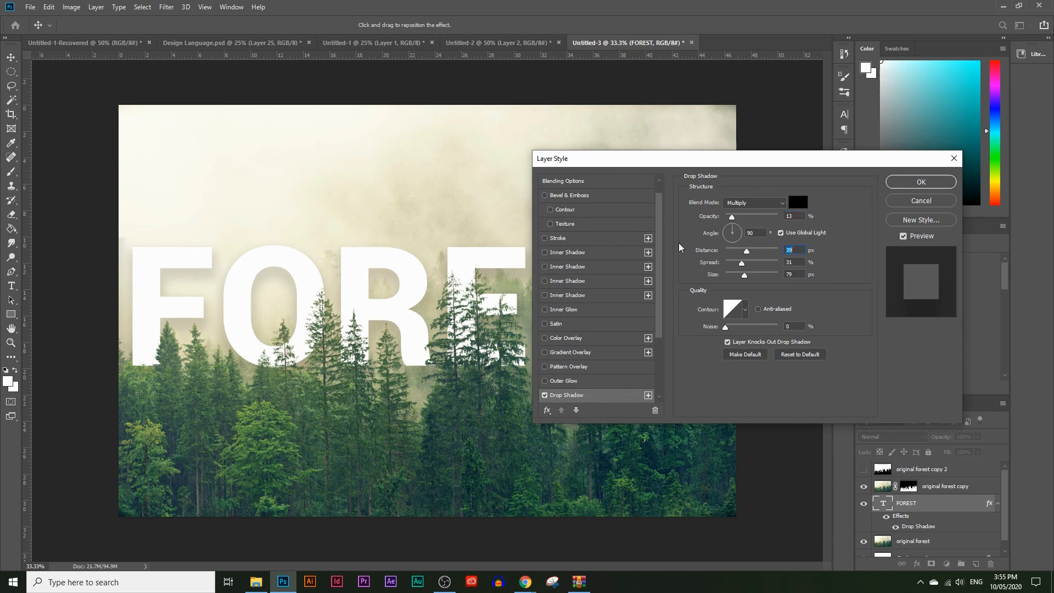
click(933, 182)
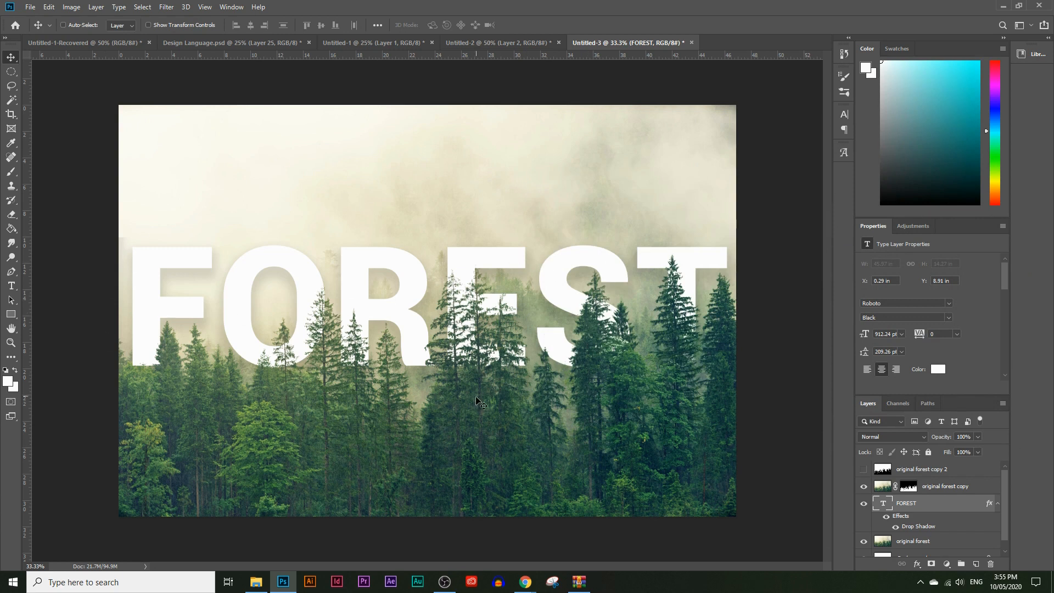
scroll(918, 530, down, 1)
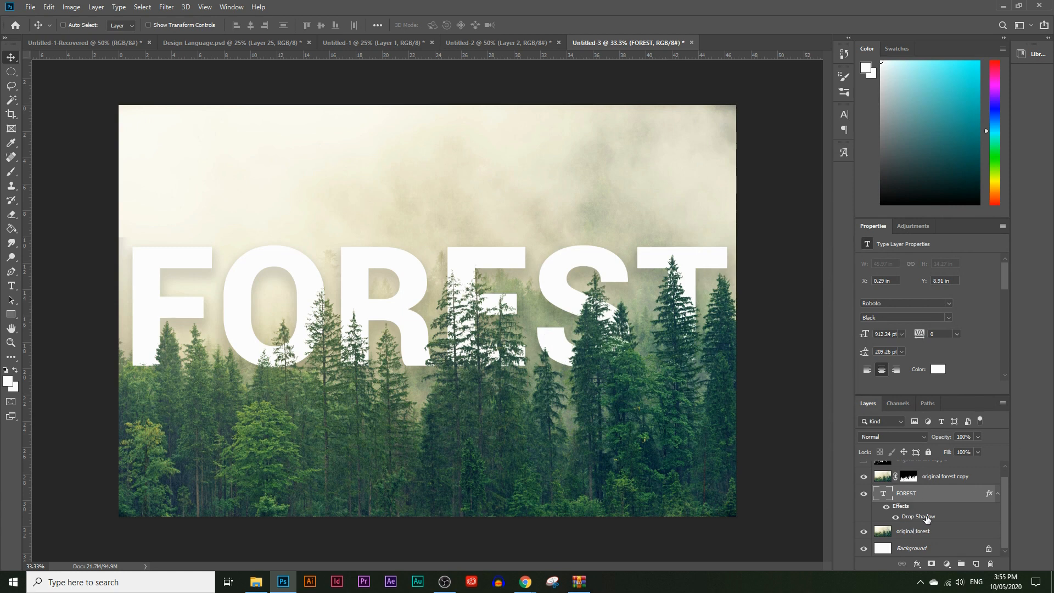
double_click(920, 517)
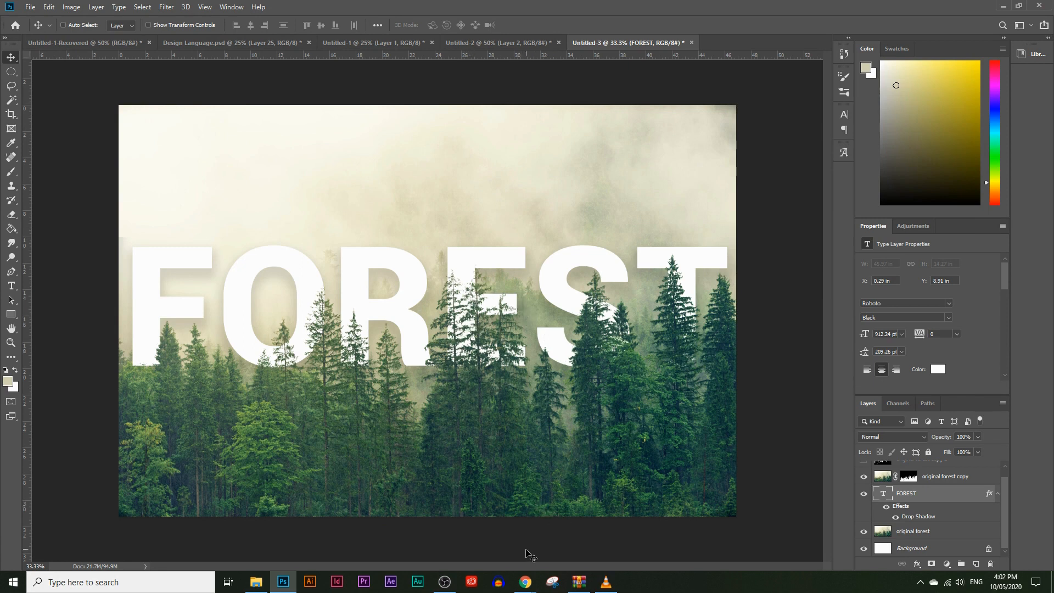
Switch to Chrome, show the Brusheezy page for Free Fog Photoshop Brushes and dismiss its download popup
mouse_move(518, 578)
click(505, 541)
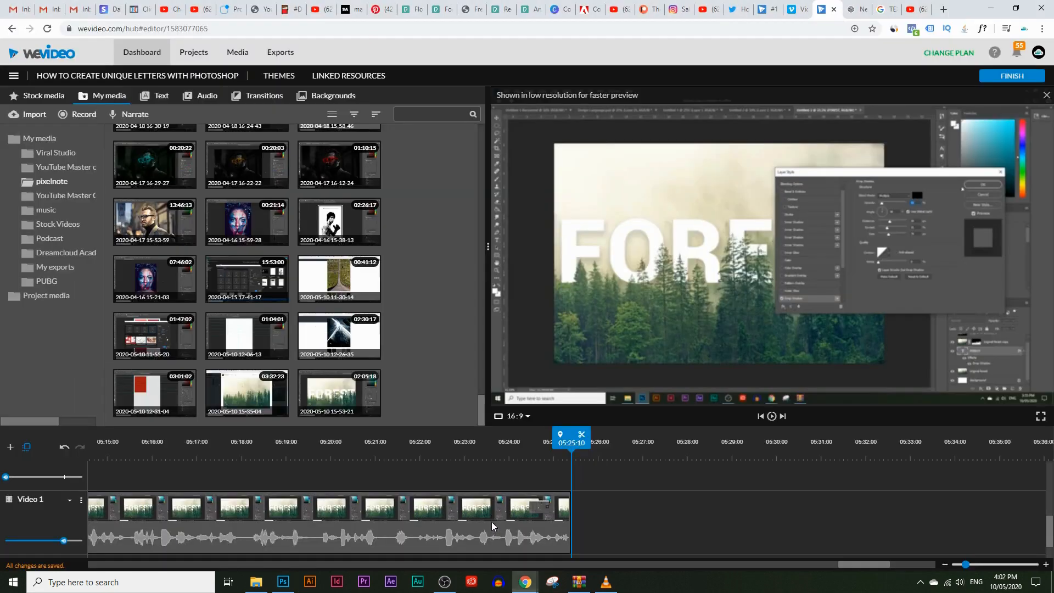
click(477, 7)
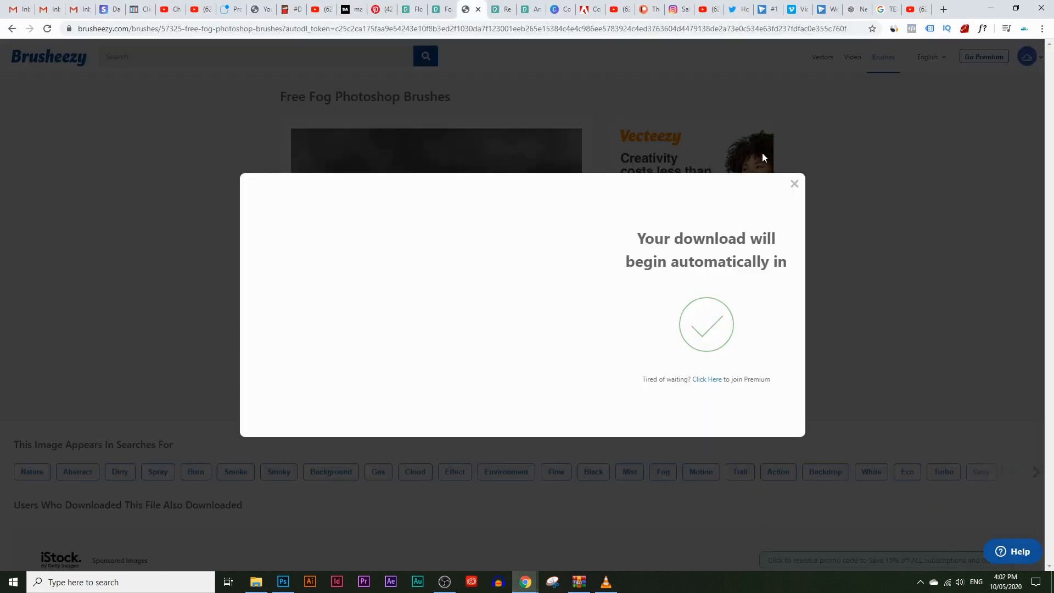
click(794, 183)
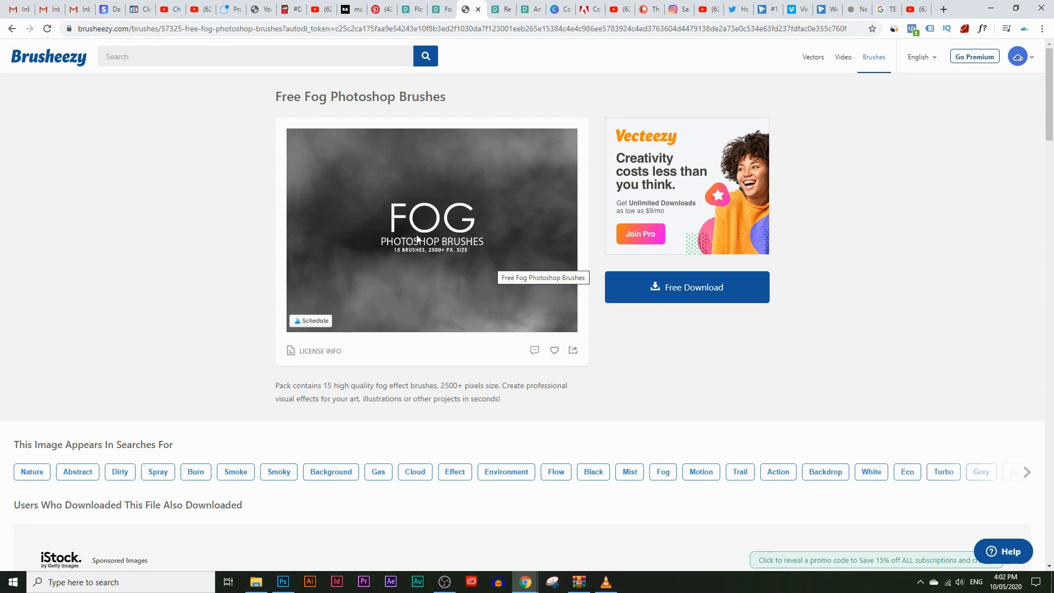
Browse the related fog and smoke brush packs listed below the Free Fog Photoshop Brushes download
scroll(73, 328, down, 9)
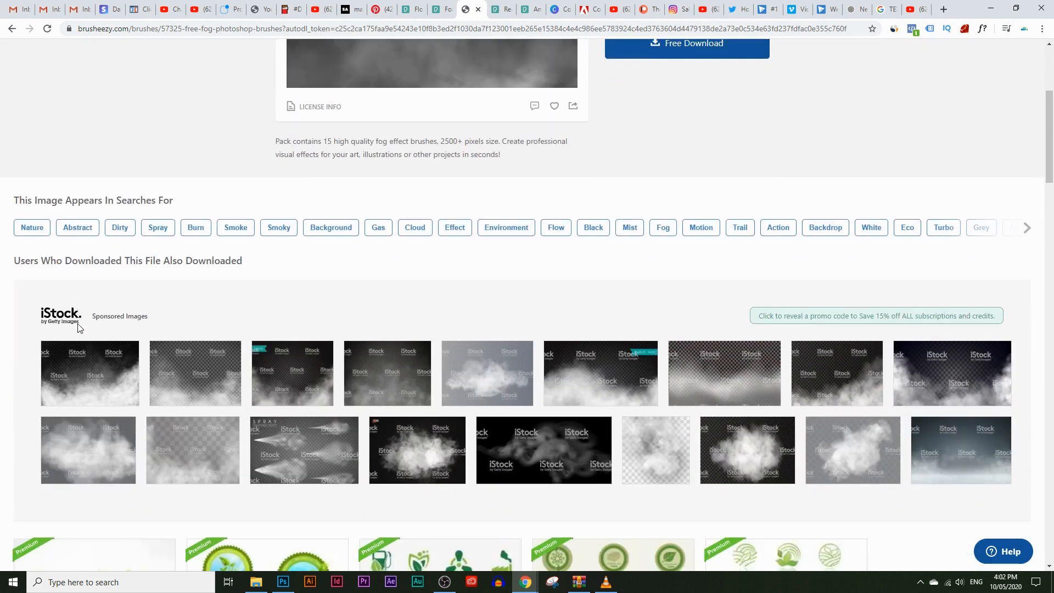
scroll(165, 270, up, 2)
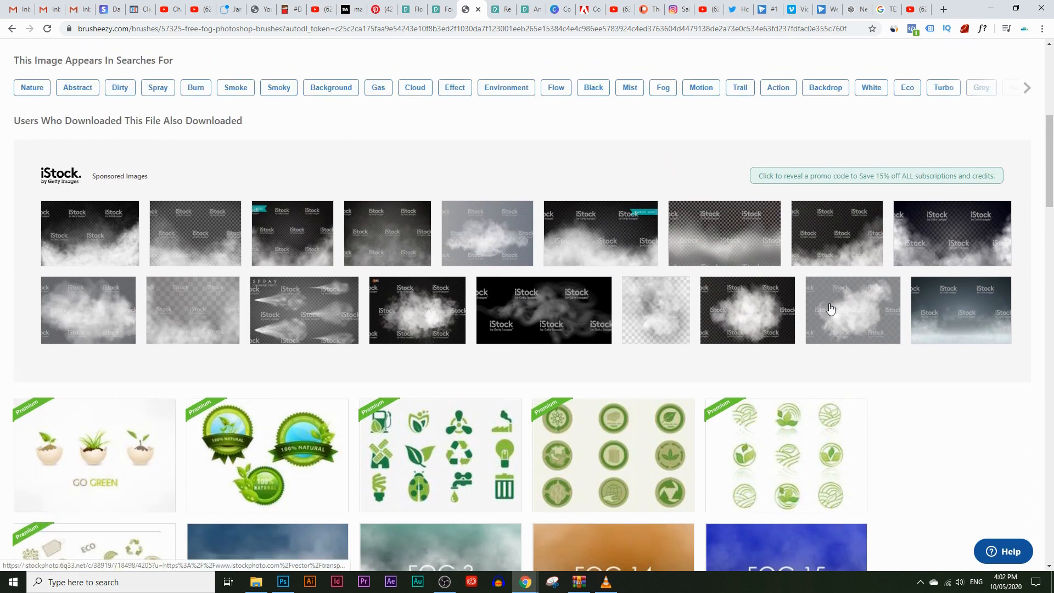
scroll(166, 270, down, 6)
scroll(222, 253, down, 6)
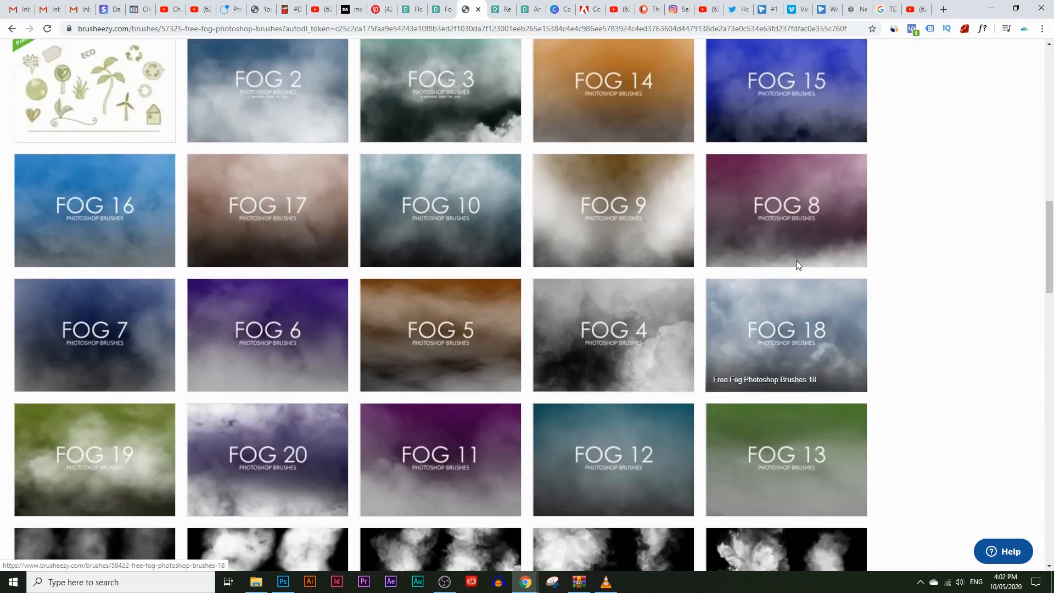
scroll(656, 423, down, 3)
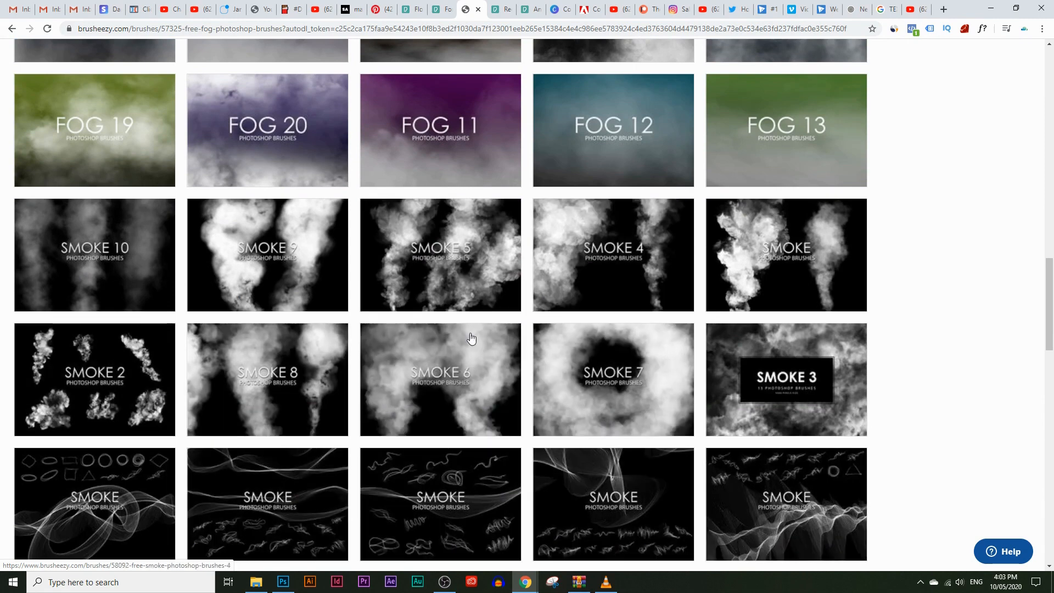
scroll(593, 401, up, 8)
scroll(572, 418, up, 15)
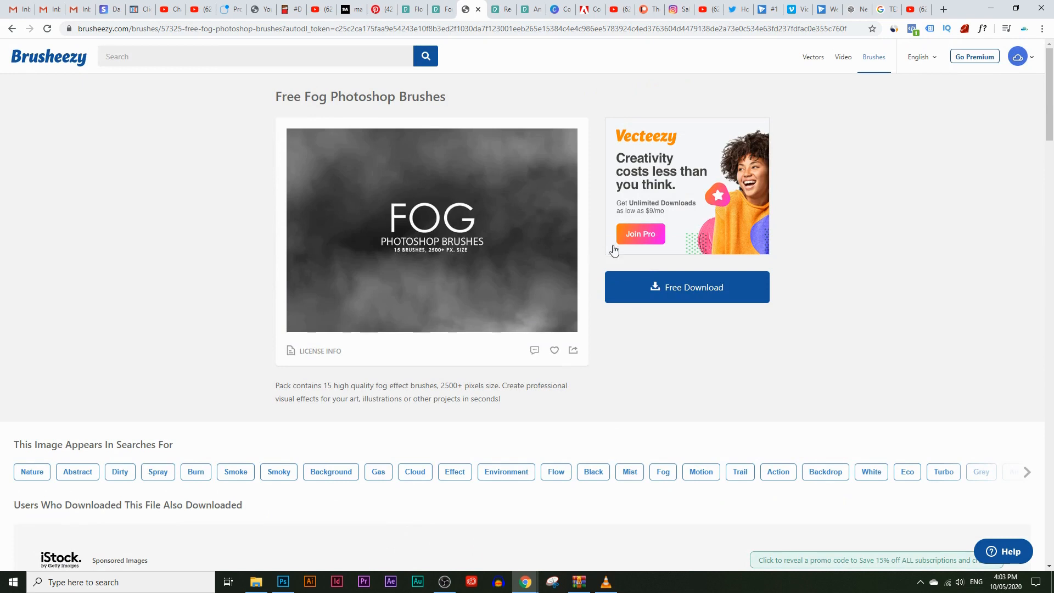
Return to Photoshop and choose the Fog 1 brush from the Free Fog Photoshop Brushes 1 set for the Brush tool
click(283, 582)
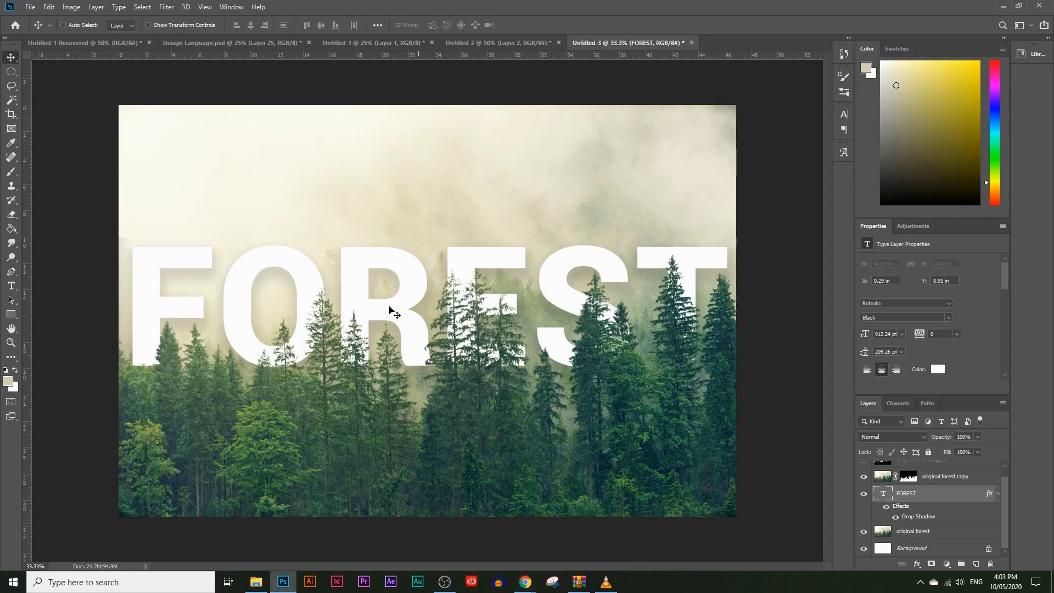
click(13, 175)
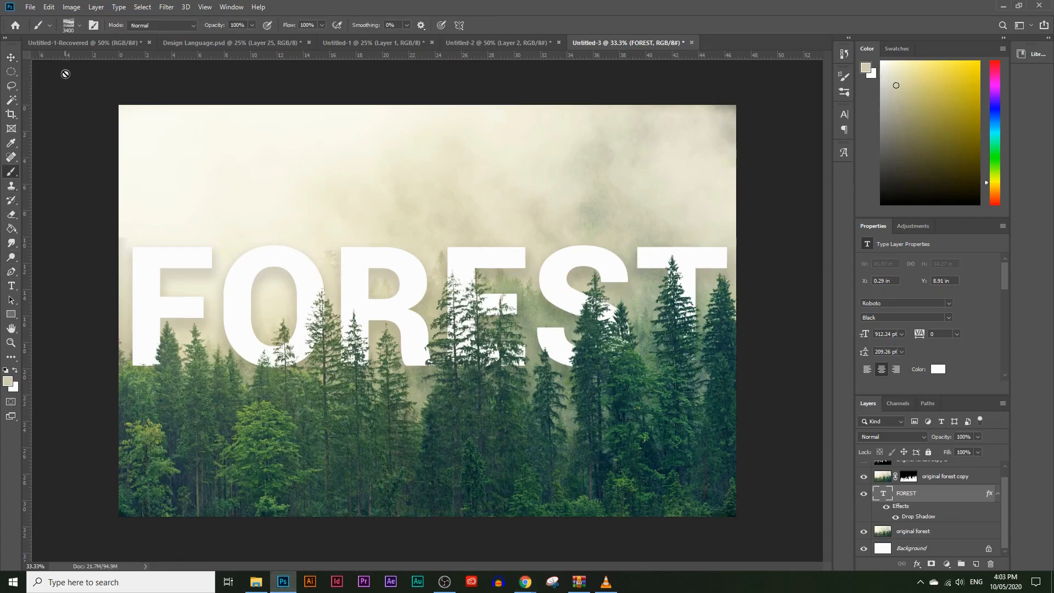
click(80, 25)
mouse_move(134, 133)
mouse_down()
mouse_move(134, 181)
mouse_move(137, 173)
mouse_up()
scroll(125, 165, down, 4)
scroll(113, 170, up, 2)
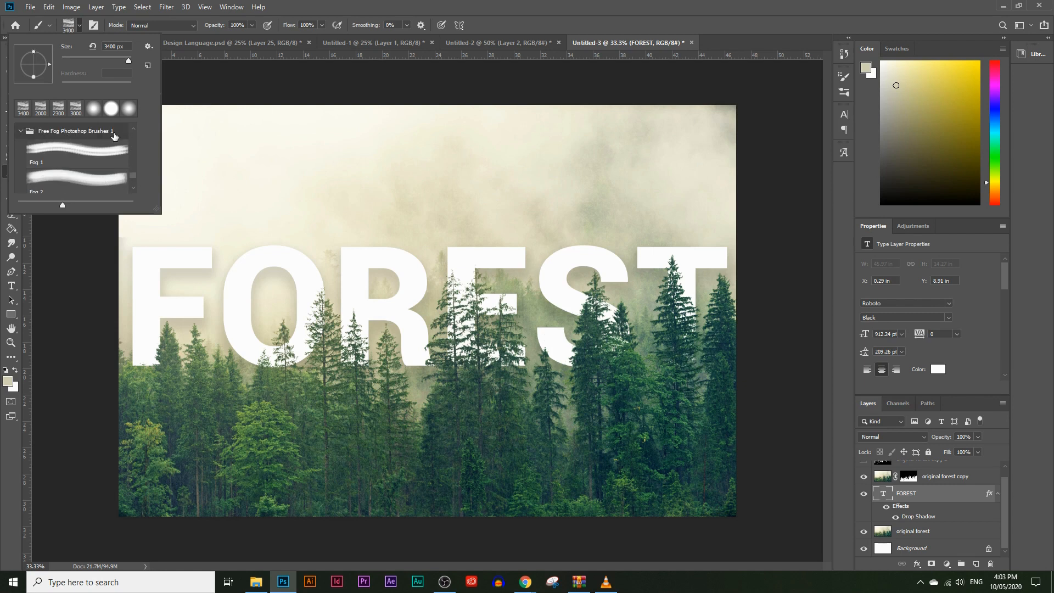
click(101, 158)
click(4, 242)
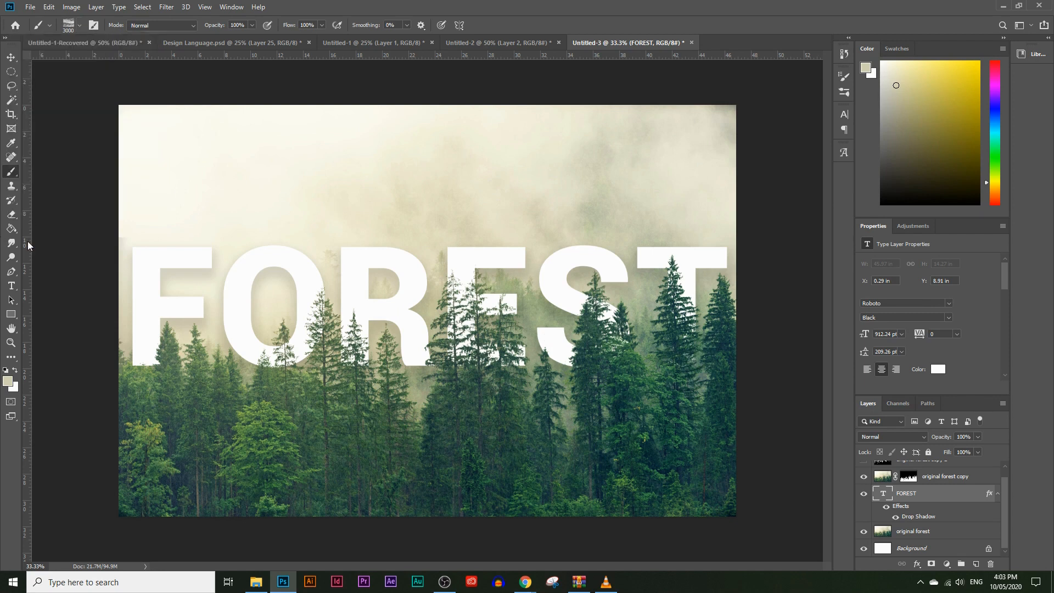
Create a new layer named Fog directly above the original forest layer
click(935, 537)
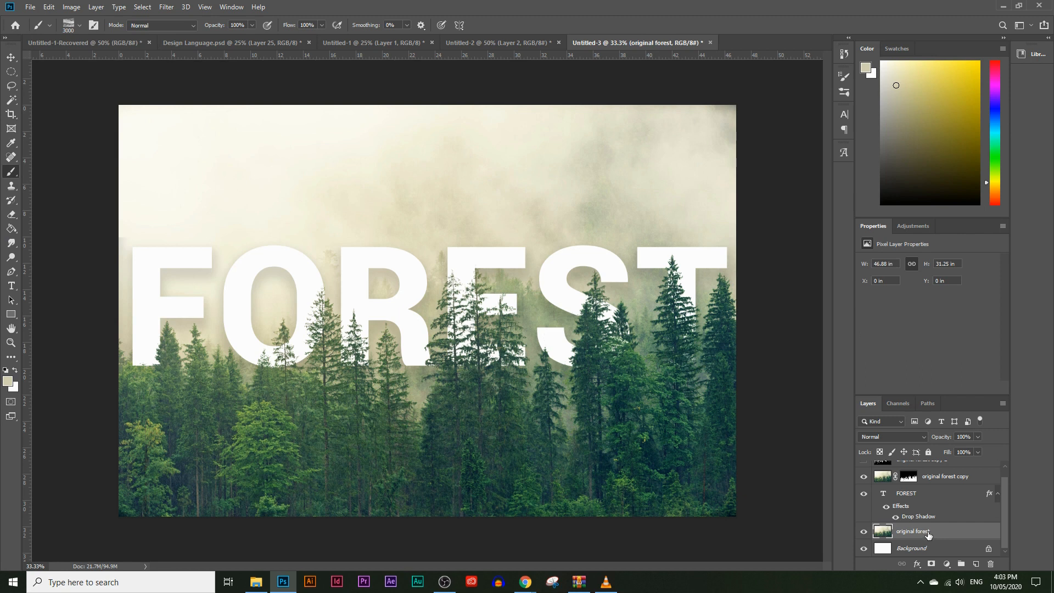
click(977, 565)
double_click(905, 532)
text(Fog)
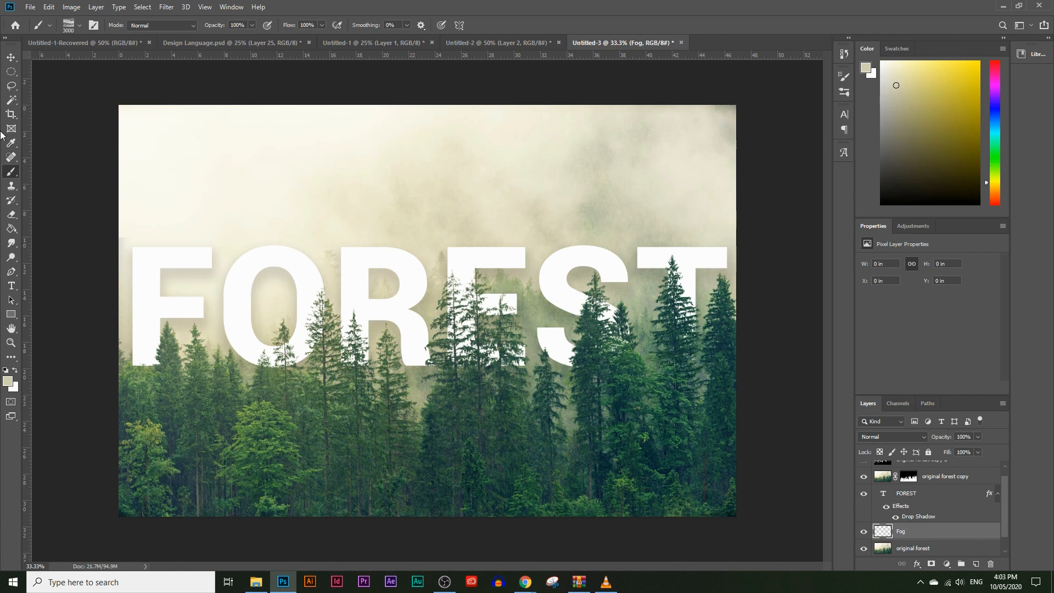
Set the size of the Fog 1 brush to 3500 px
click(78, 26)
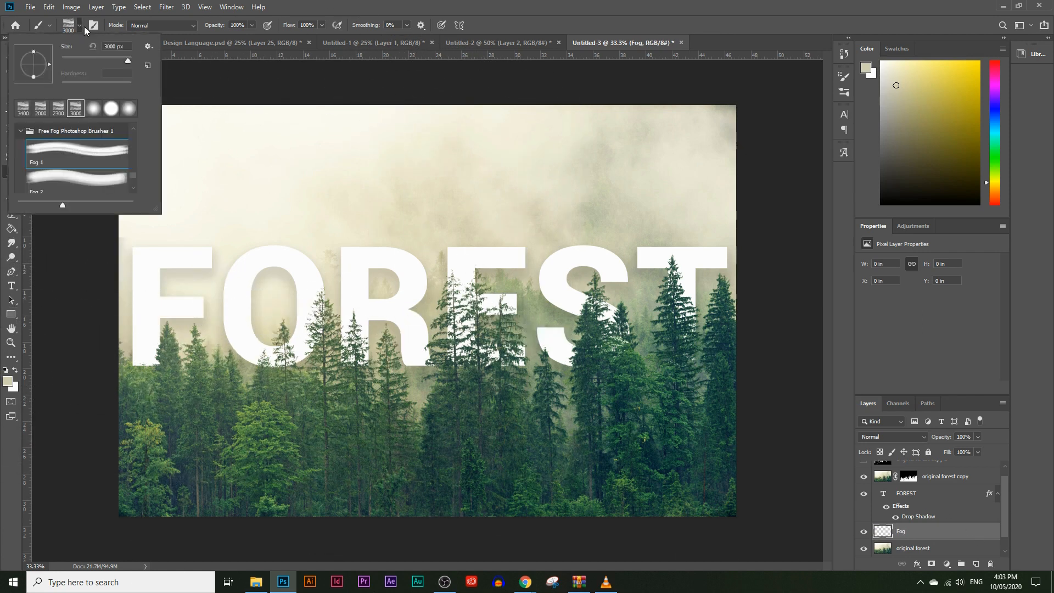
click(118, 61)
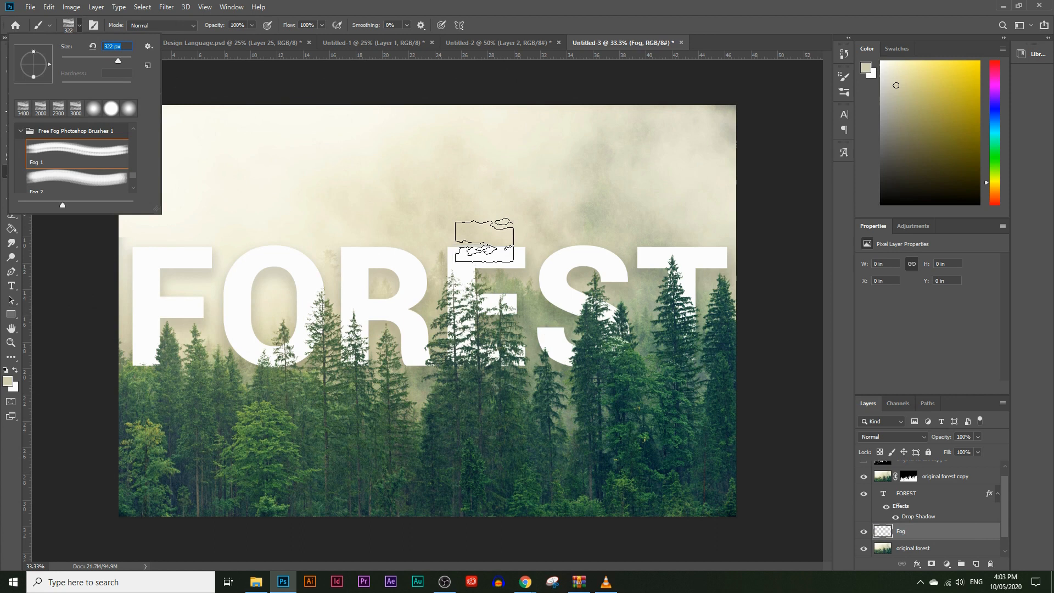
click(125, 61)
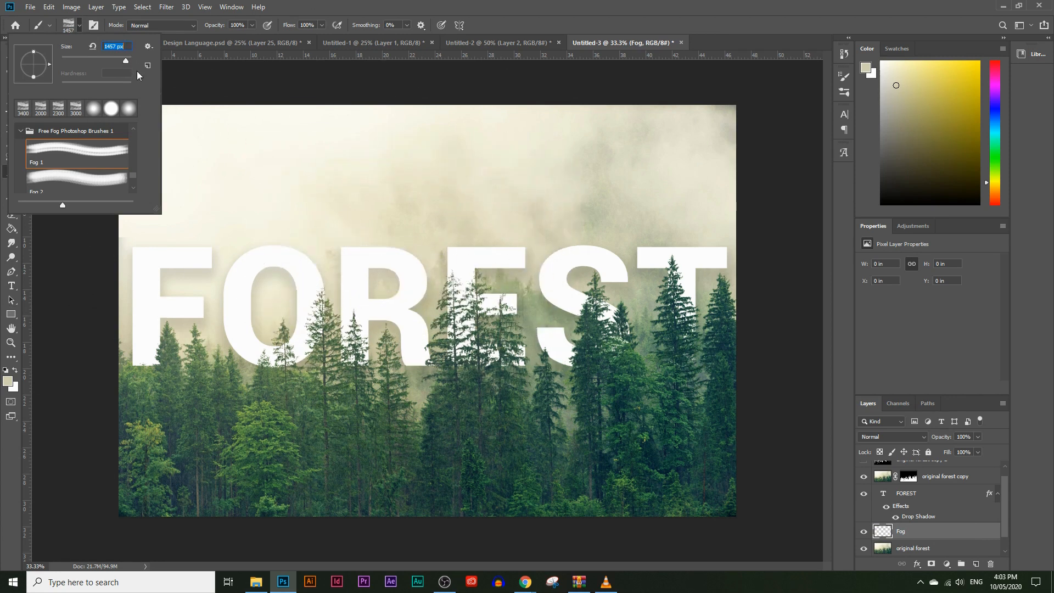
click(6, 172)
key(bracketright)
key(bracketright)
key(bracketright)
key(bracketright)
key(bracketright)
key(bracketright)
key(bracketright)
key(bracketright)
key(bracketright)
key(bracketright)
key(bracketright)
key(bracketright)
key(bracketright)
key(bracketright)
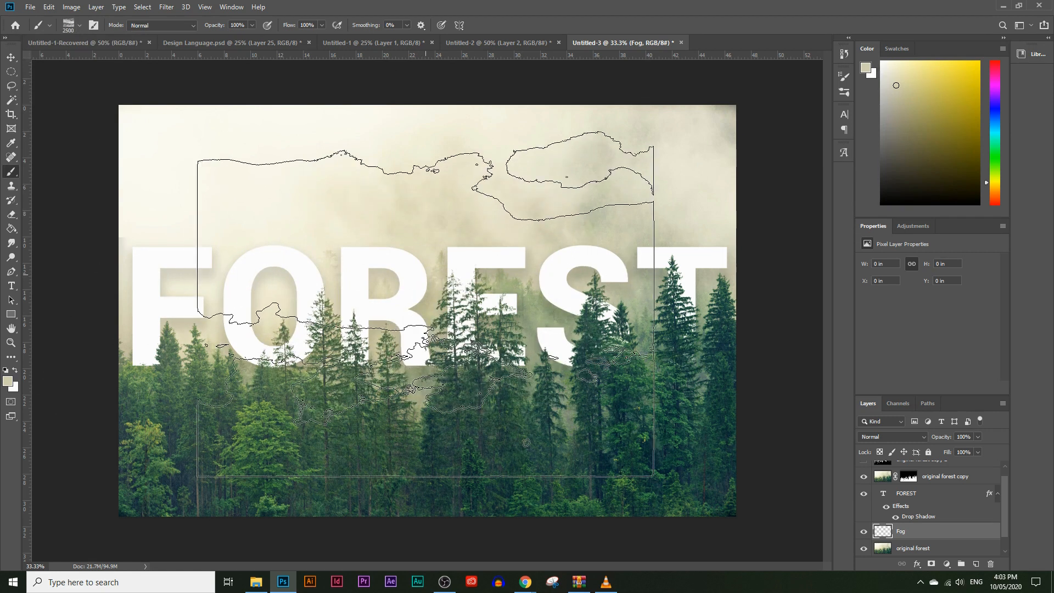
key(bracketright)
key(bracketright)
key(bracketright)
key(bracketright)
key(bracketright)
key(bracketright)
key(bracketright)
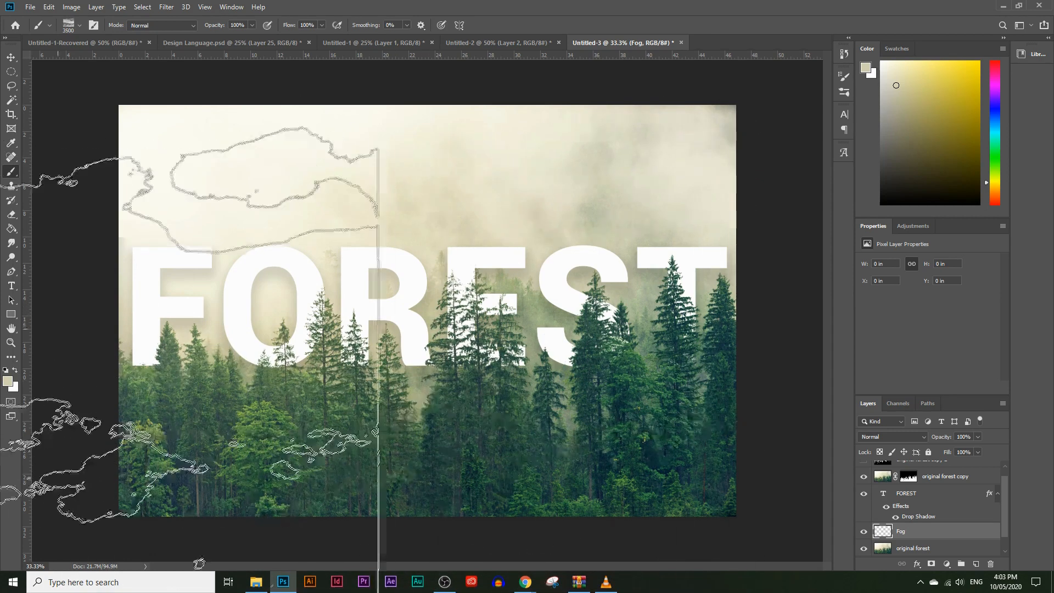
Set the foreground colour to #dddbc4, sampled from the misty sky, and stamp the fog brush once across the image on the Fog layer
click(8, 380)
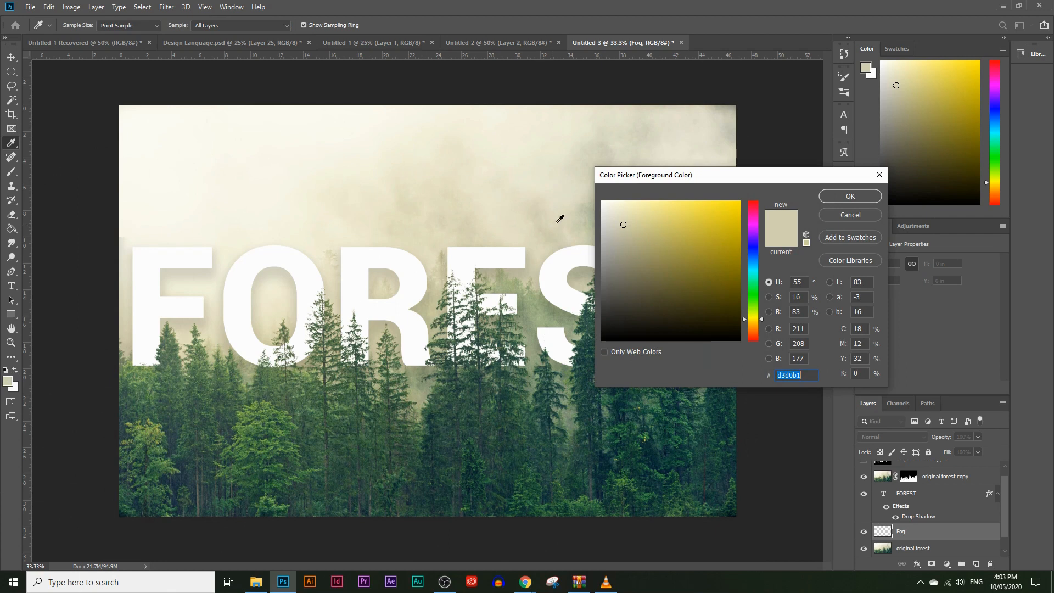
drag(610, 181, 716, 206)
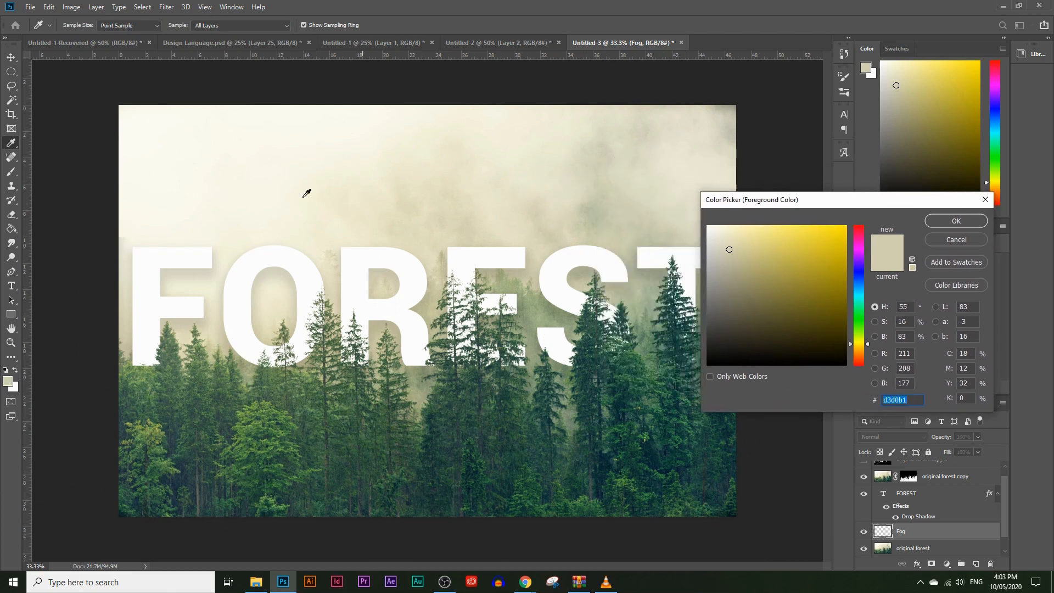
click(646, 193)
click(633, 192)
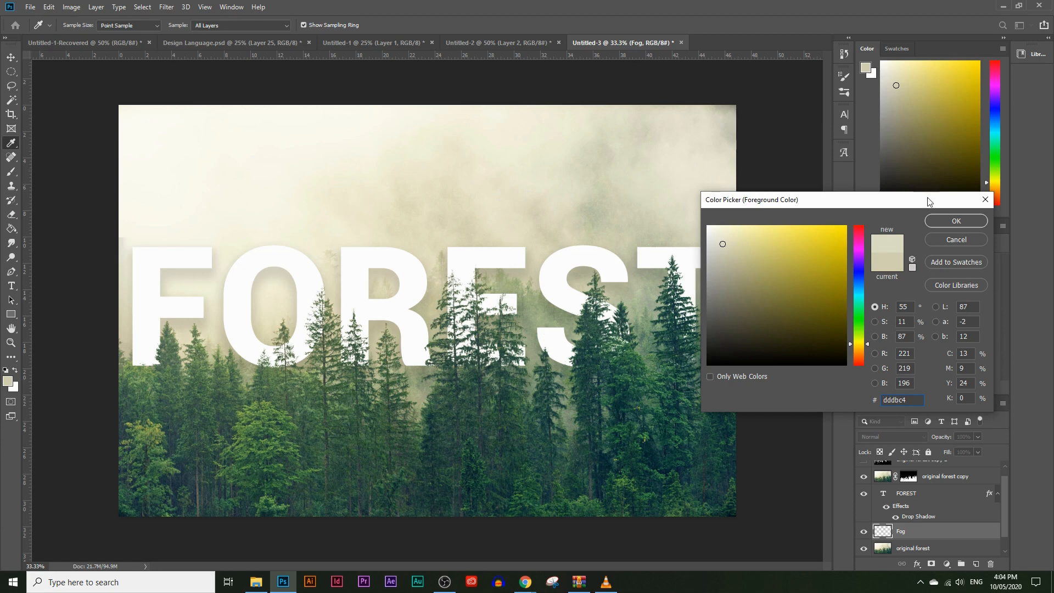
click(940, 222)
key(b)
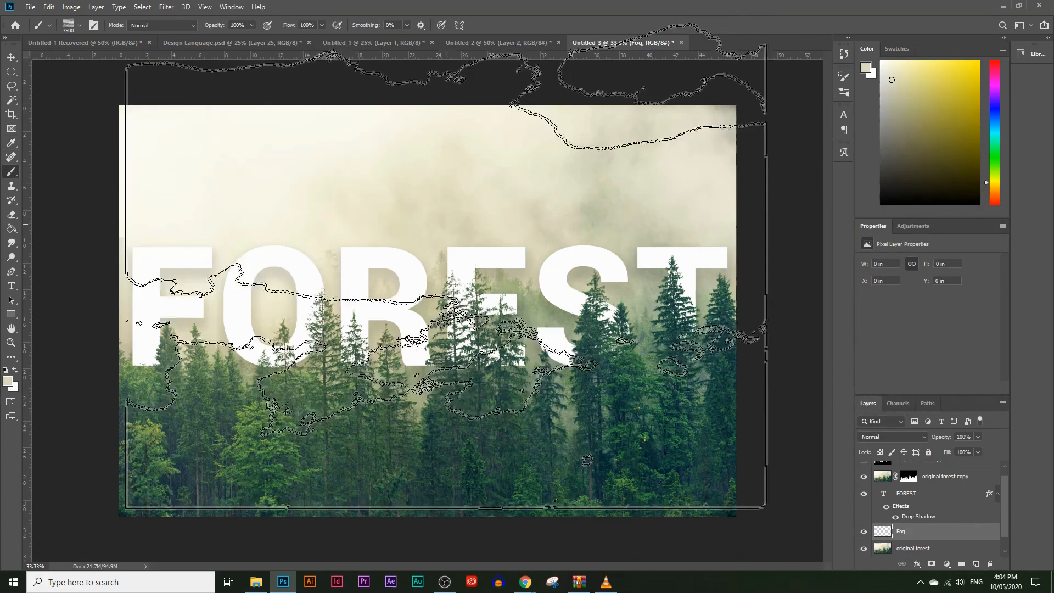
click(435, 297)
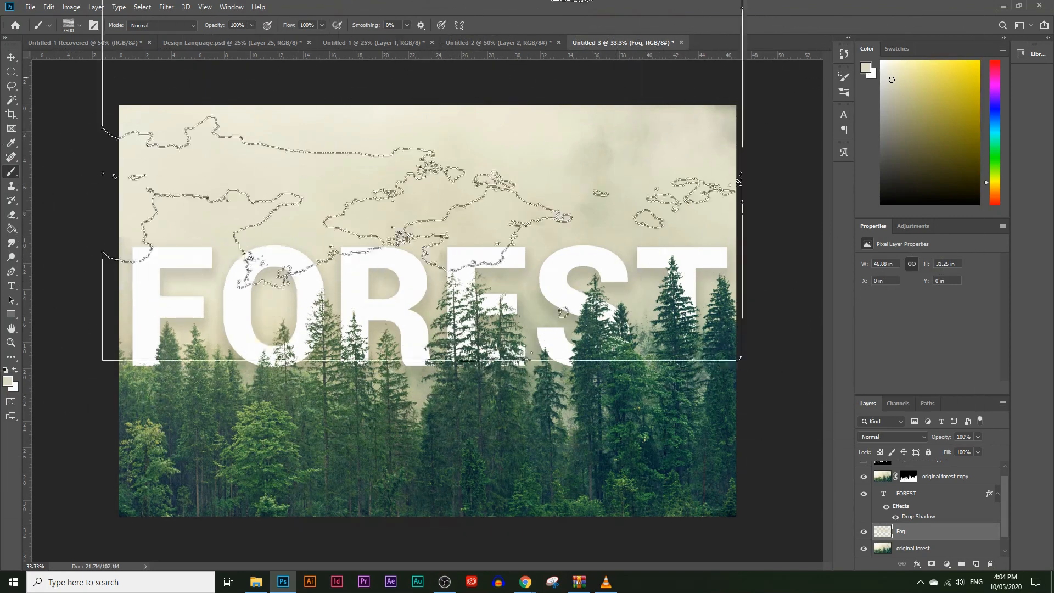
Set the Fog layer's opacity to 38% and its blend mode to Multiply
click(977, 436)
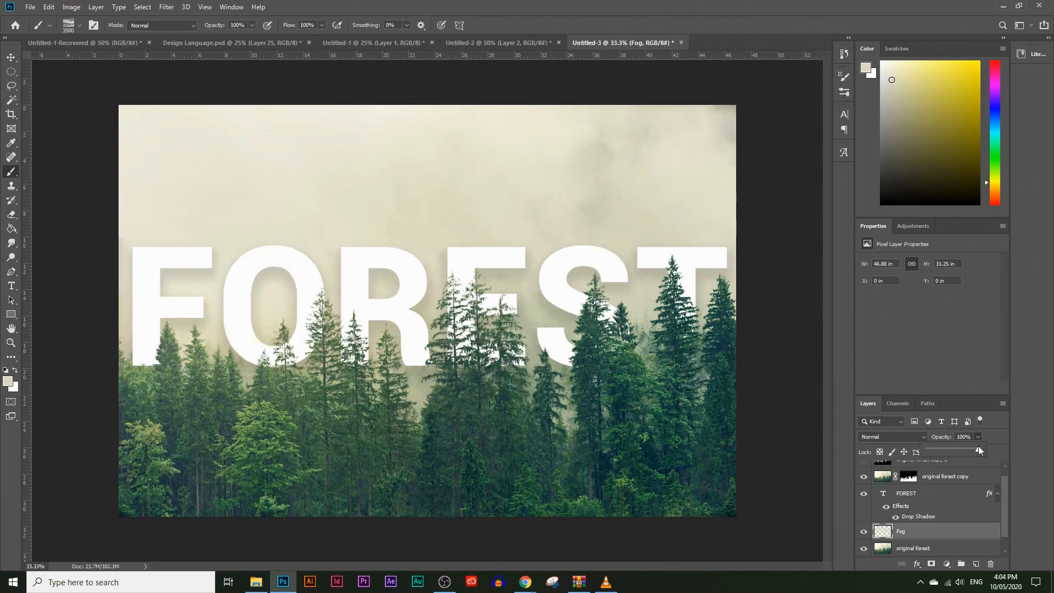
drag(955, 448, 947, 447)
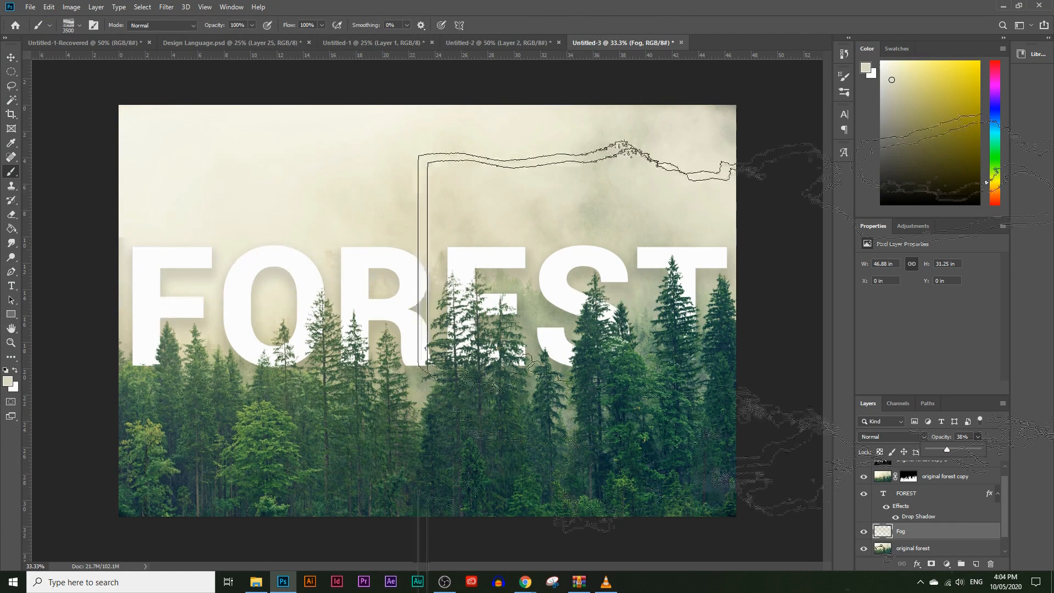
click(905, 435)
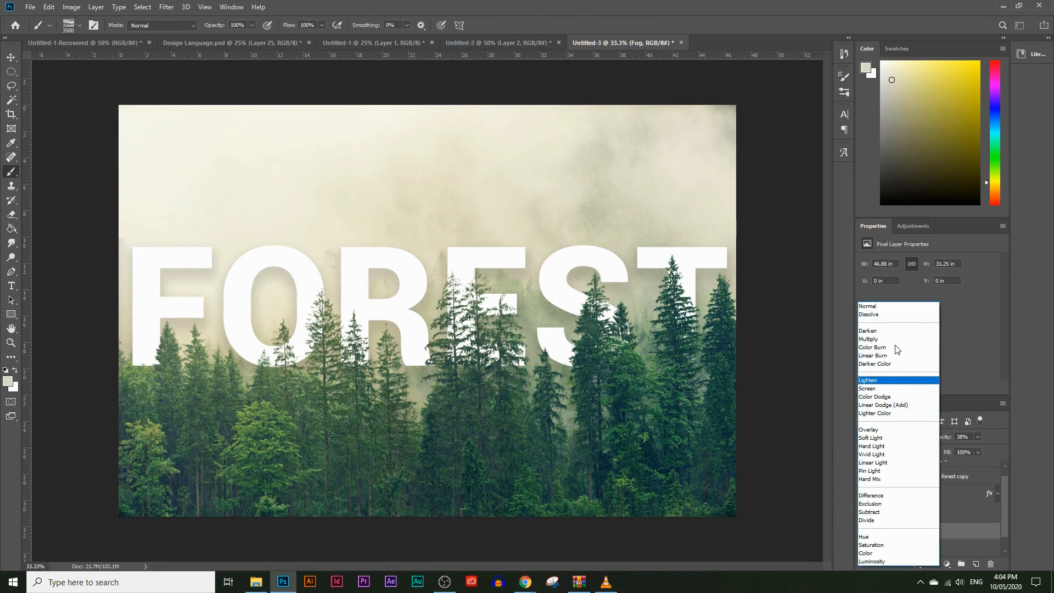
click(890, 340)
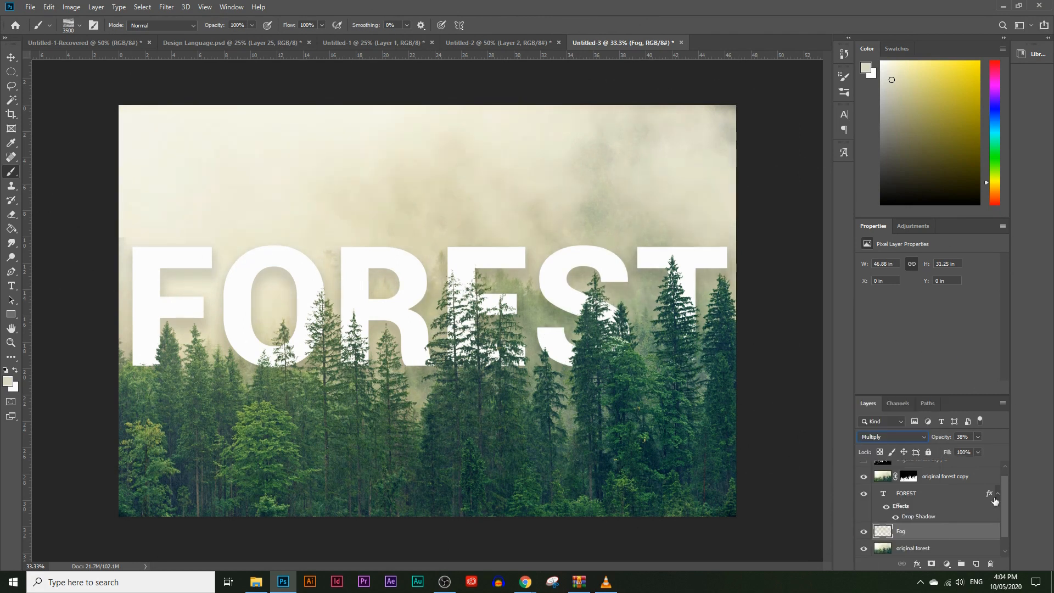
Add a layer named fog above the Fog layer and set the foreground colour to the darker olive #83805e for the brush
click(978, 564)
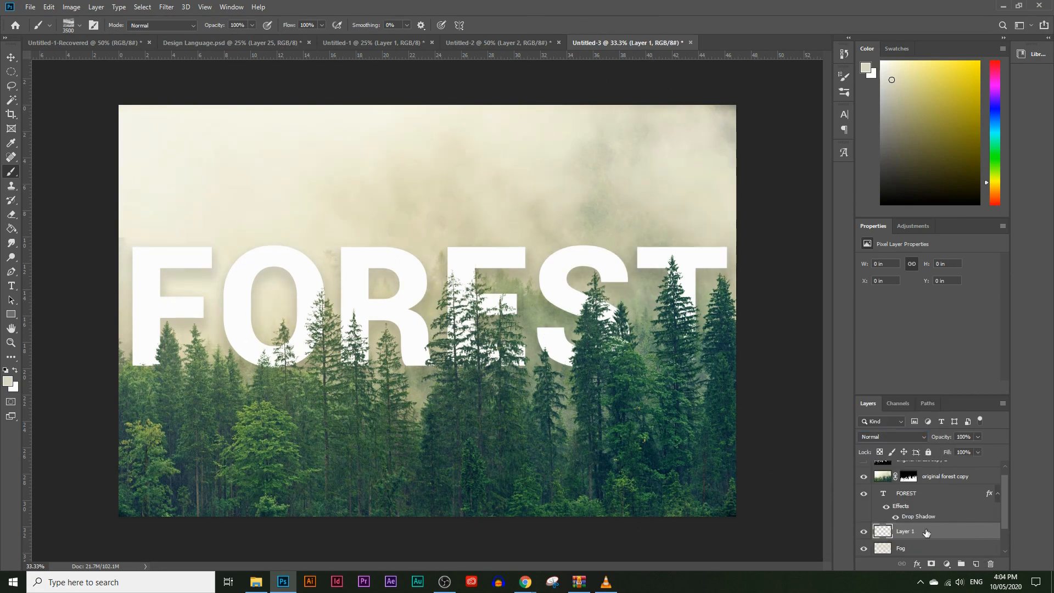
text(foo)
click(6, 382)
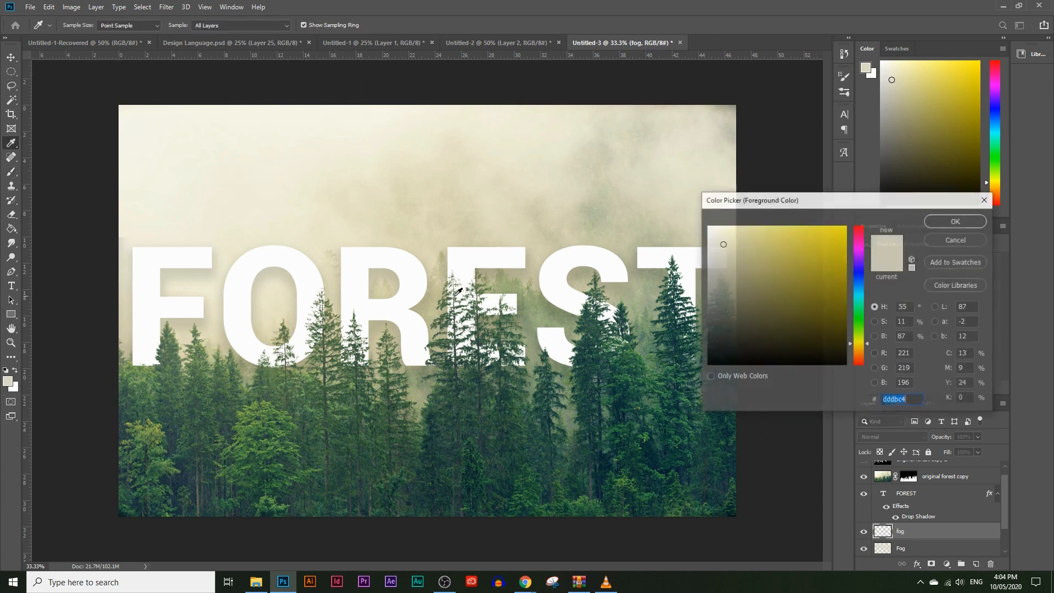
drag(734, 294, 747, 293)
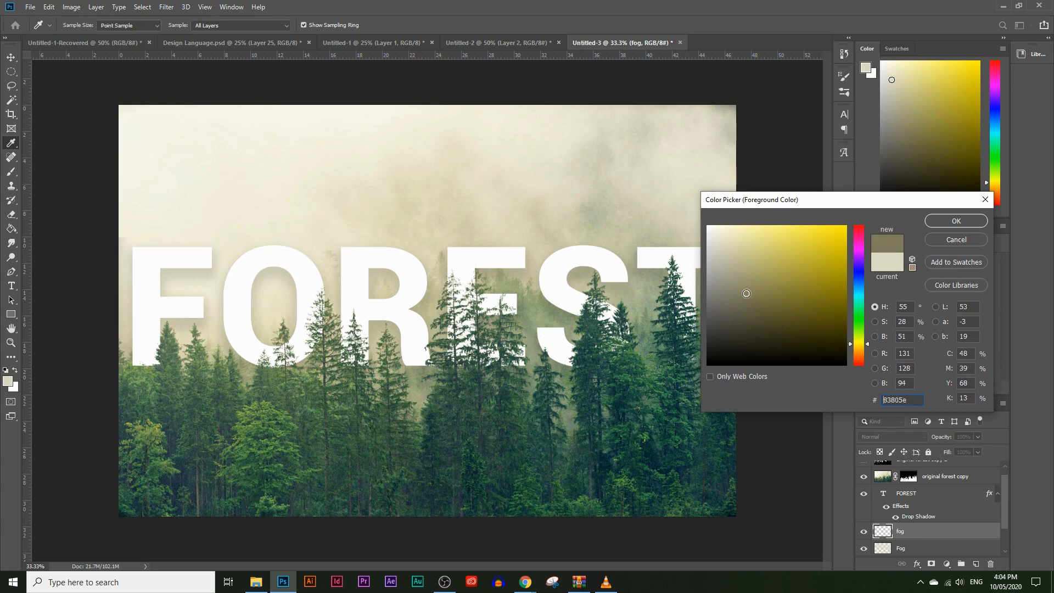
click(955, 221)
key(b)
Stamp dark fog over the left and middle of the sky with the Fog 2 brush at 2600 px
click(80, 26)
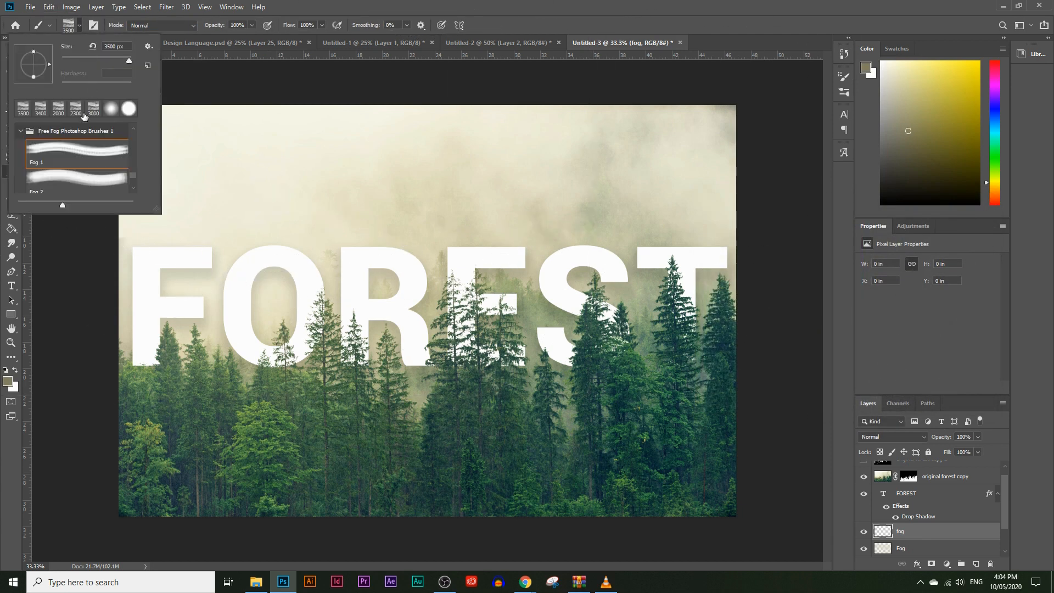
click(64, 171)
click(268, 220)
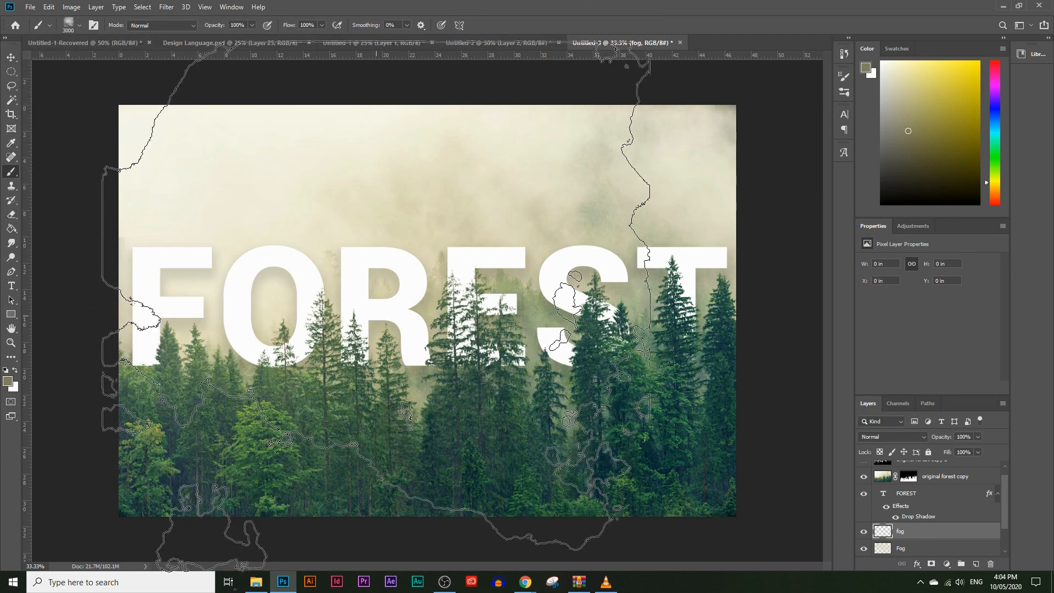
key(bracketleft)
key(bracketleft)
key(bracketleft)
key(bracketleft)
click(349, 282)
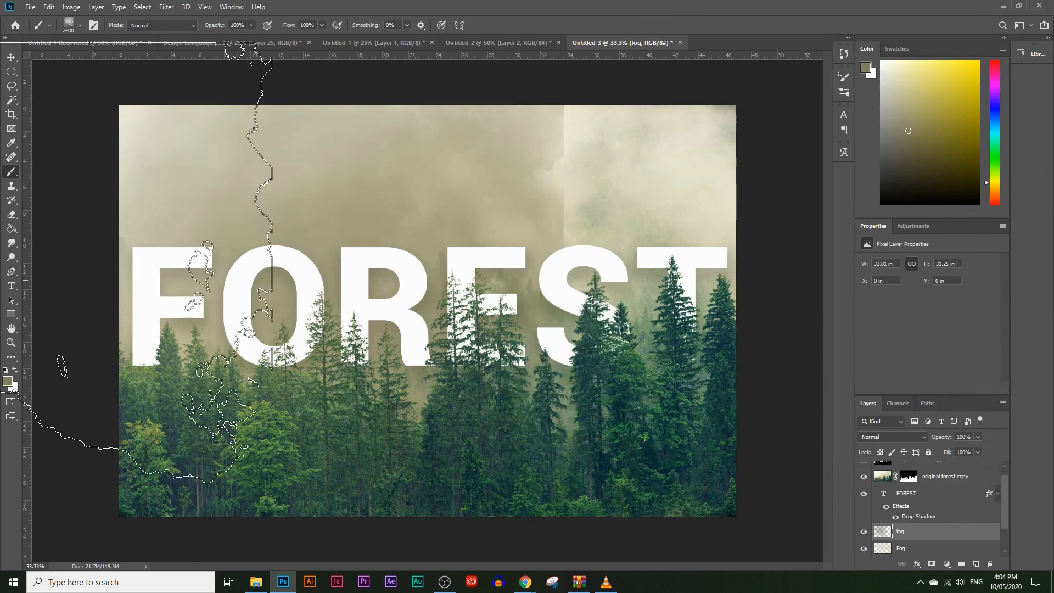
Erase the hard vertical edge of the dark fog with a Soft Round eraser at 400 px and 0% hardness
click(11, 216)
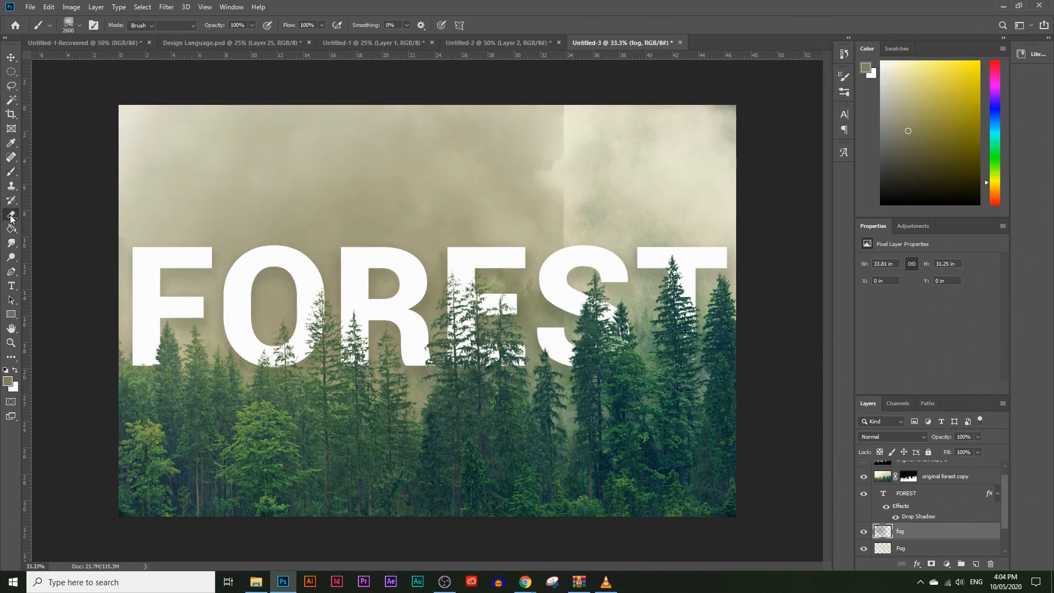
click(80, 26)
drag(98, 61, 57, 91)
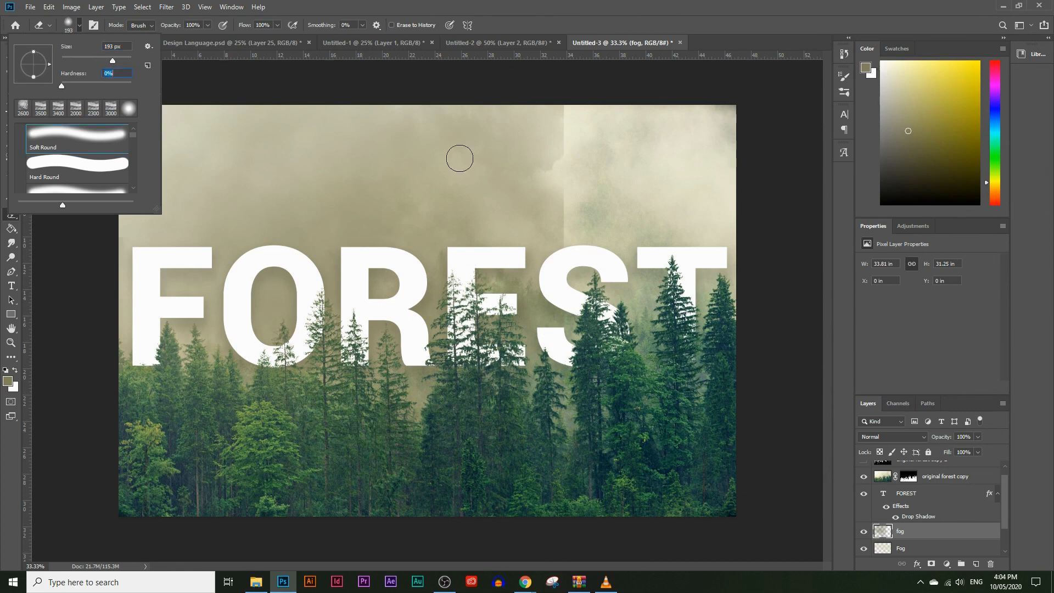
drag(112, 61, 122, 63)
mouse_move(570, 240)
mouse_down()
mouse_move(581, 131)
mouse_move(590, 182)
mouse_move(560, 216)
mouse_move(566, 293)
mouse_move(556, 322)
mouse_up()
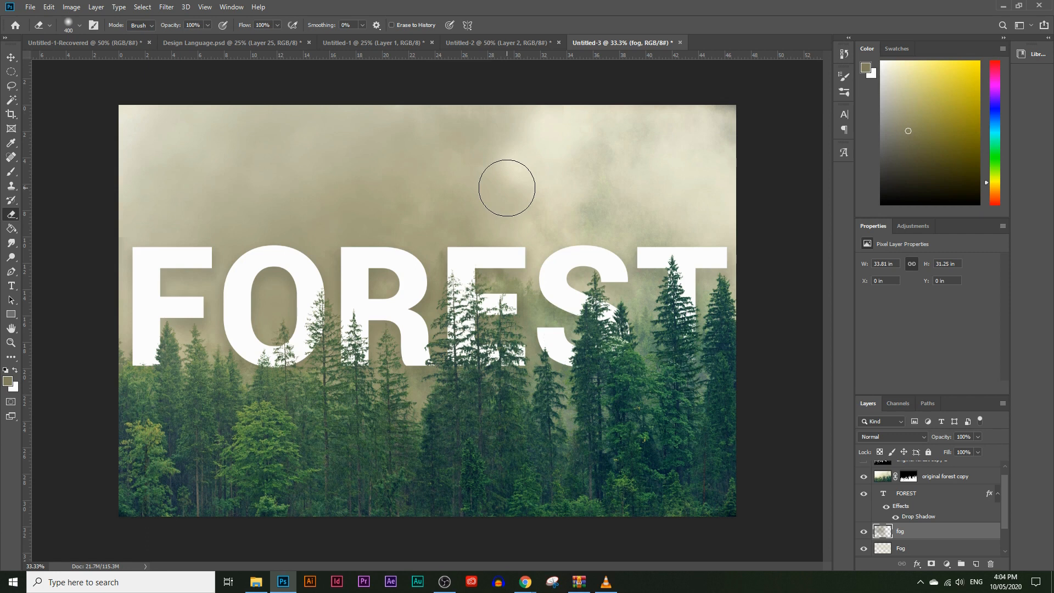
Enlarge the eraser to 1400 px and thin out the dark fog behind the lower part of the lettering and the trees
key(bracketright)
key(bracketright)
key(bracketright)
key(bracketright)
key(bracketright)
key(bracketright)
key(bracketright)
key(bracketright)
key(bracketright)
key(bracketright)
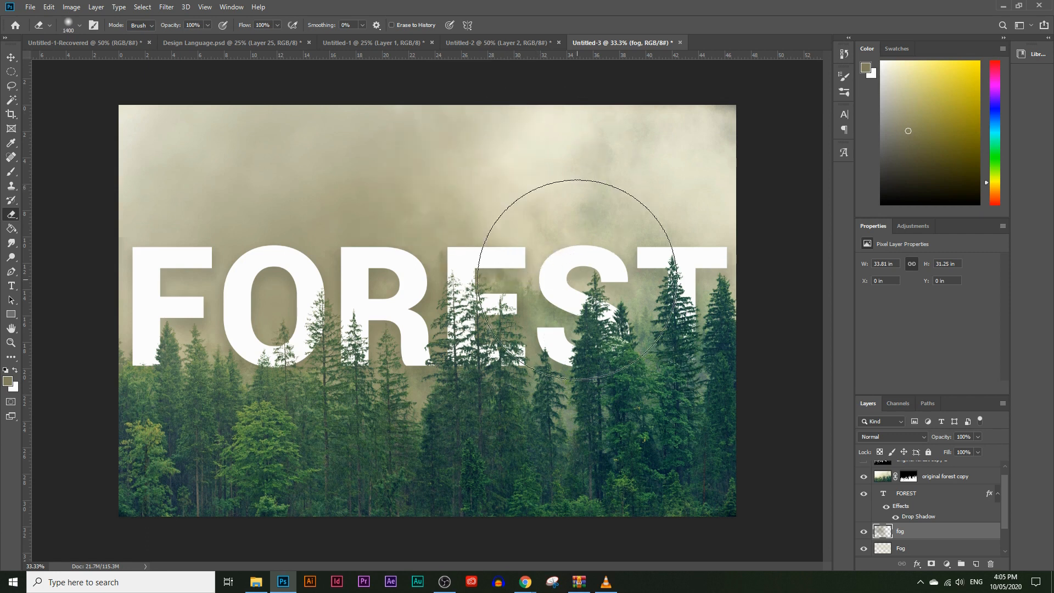
mouse_move(480, 427)
mouse_down()
mouse_move(282, 400)
mouse_move(411, 400)
mouse_move(424, 352)
mouse_move(502, 386)
mouse_move(410, 329)
mouse_move(281, 355)
mouse_move(550, 365)
mouse_move(445, 387)
mouse_move(483, 336)
mouse_up()
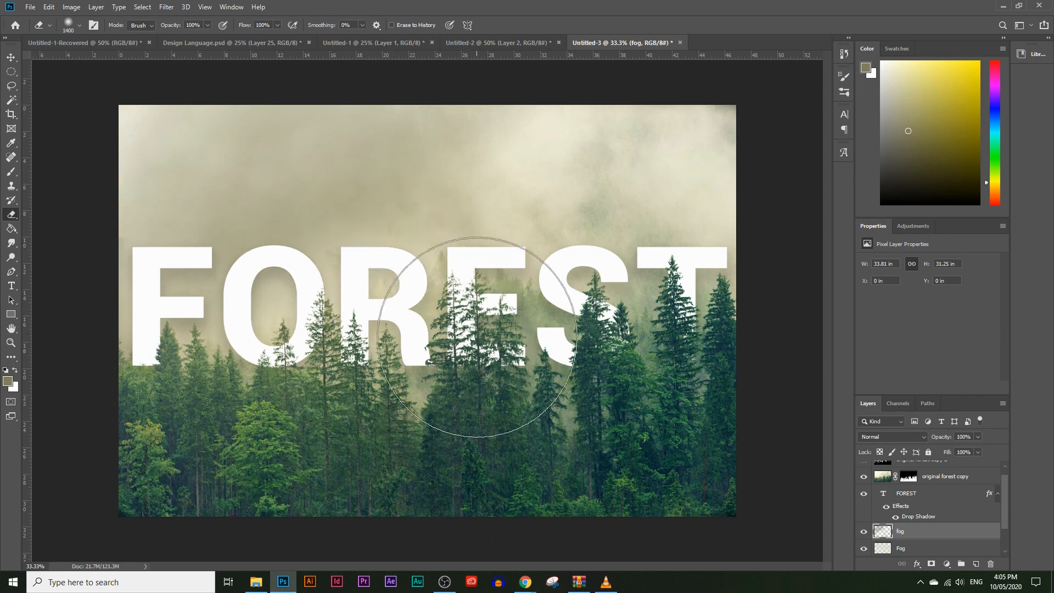
Scale the FOREST text to 85.11% and reposition it behind the treetops at about X 3.3 in, Y 8.95 in
click(924, 501)
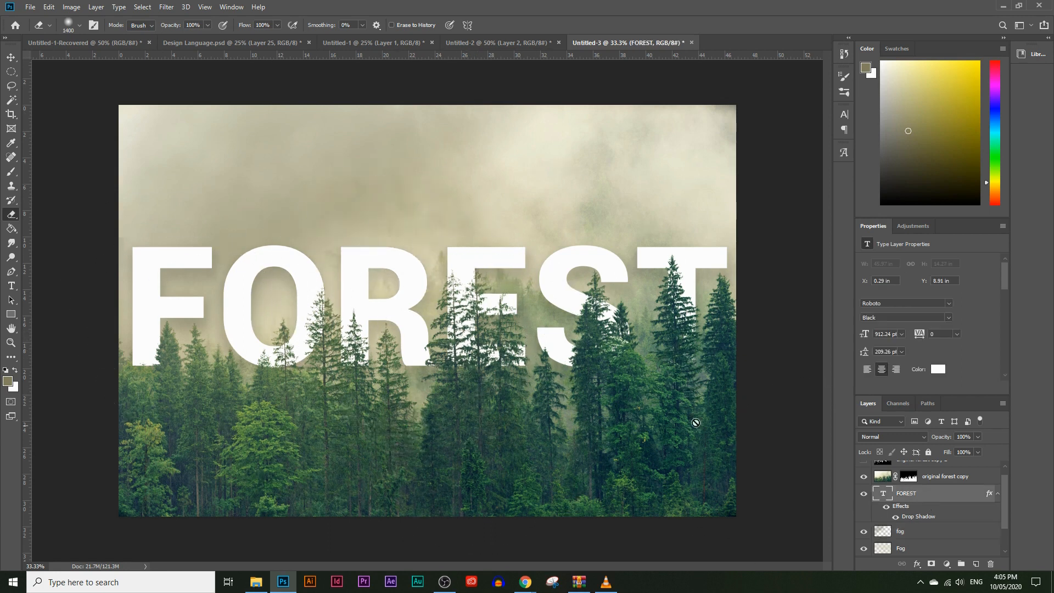
click(11, 57)
drag(314, 249, 314, 235)
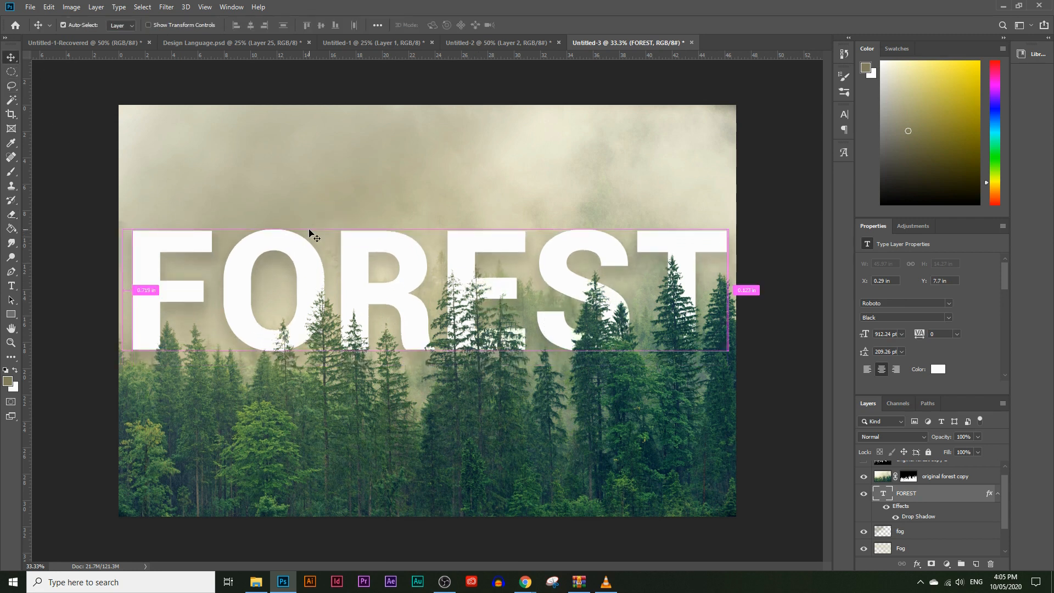
key(ctrl+t)
drag(423, 210, 423, 264)
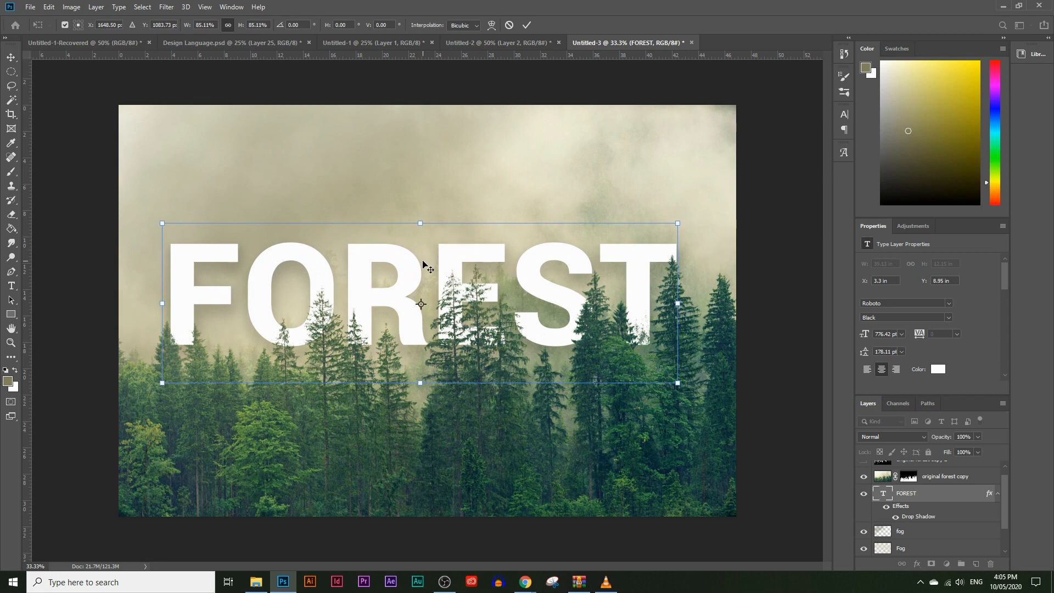
key(Return)
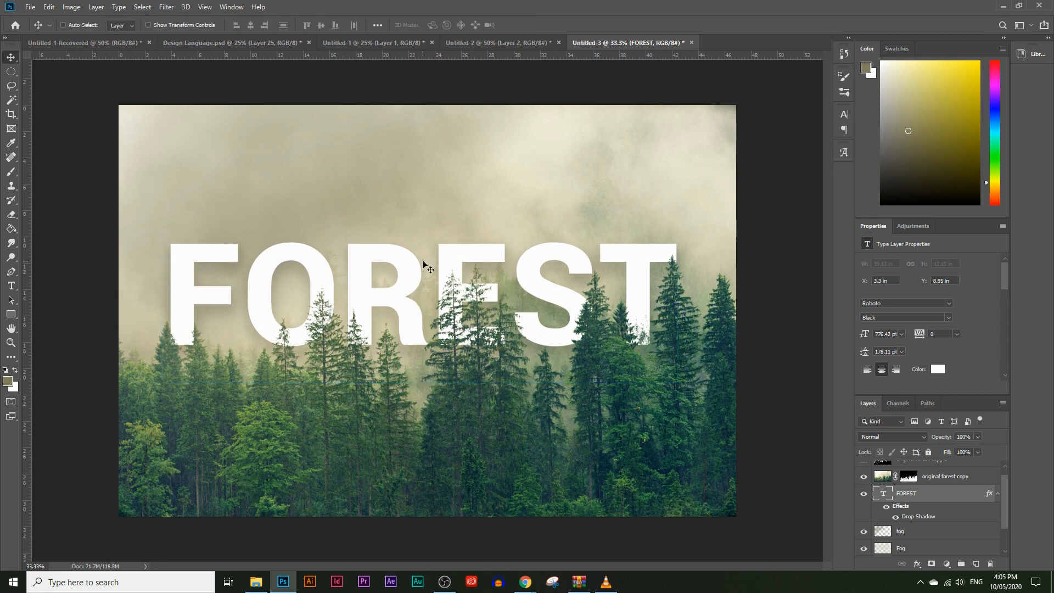